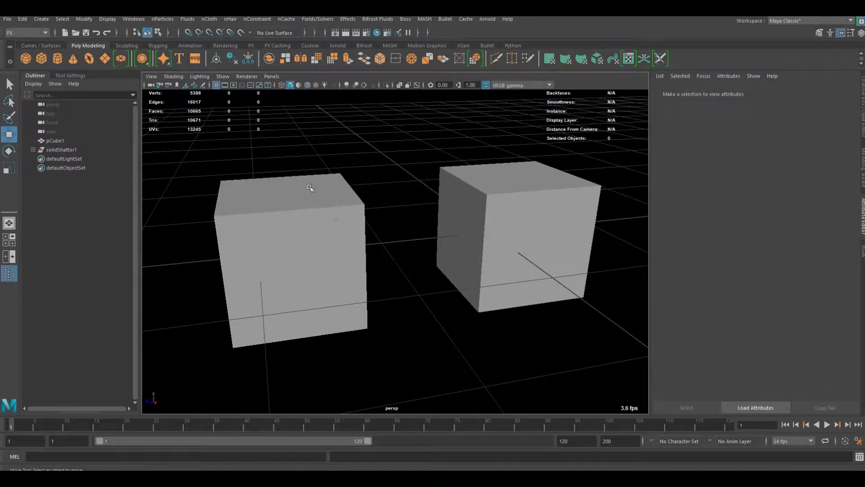
Examine the shards and surface shading of the shattered cube from several angles
alt+drag(300, 183, 373, 274)
click(373, 274)
scroll(435, 291, up, 6)
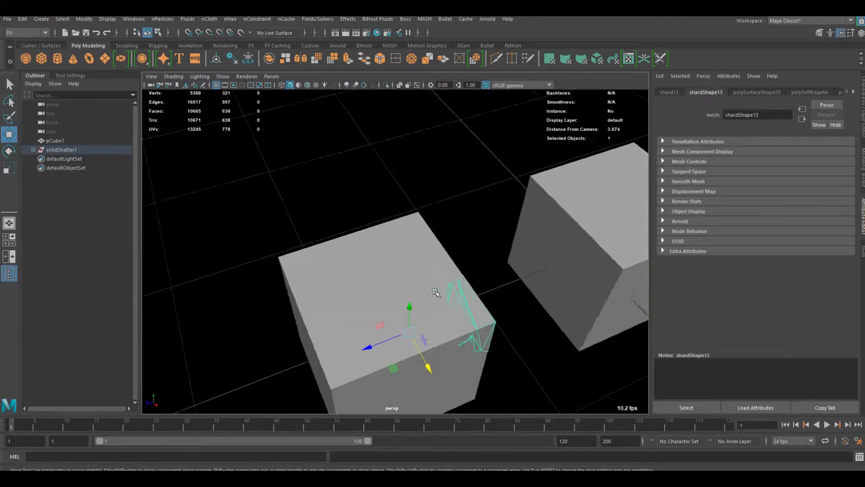
scroll(470, 277, down, 2)
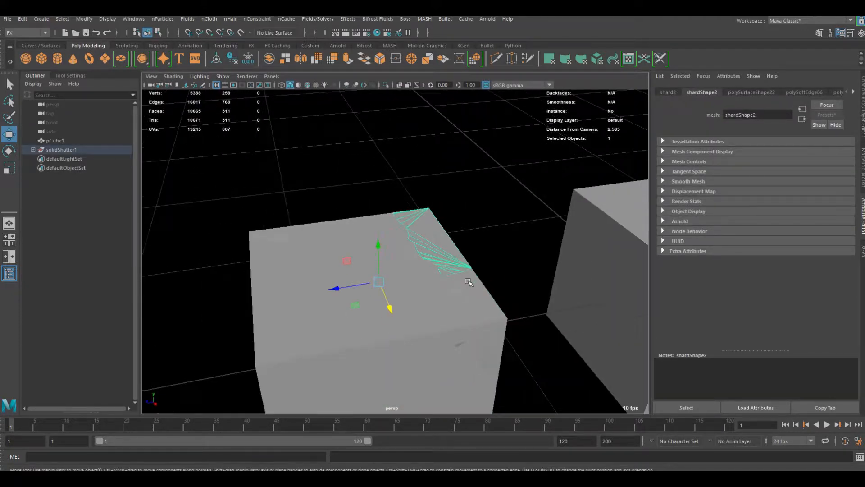
shift+click(453, 290)
alt+drag(456, 295, 549, 295)
click(548, 295)
alt+drag(492, 329, 467, 294)
alt+drag(446, 260, 457, 276)
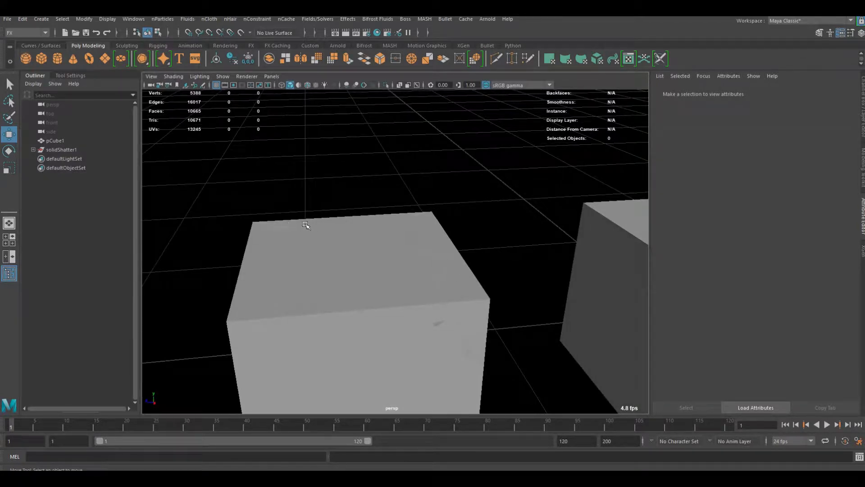
scroll(388, 253, down, 4)
scroll(390, 245, up, 1)
scroll(388, 245, down, 2)
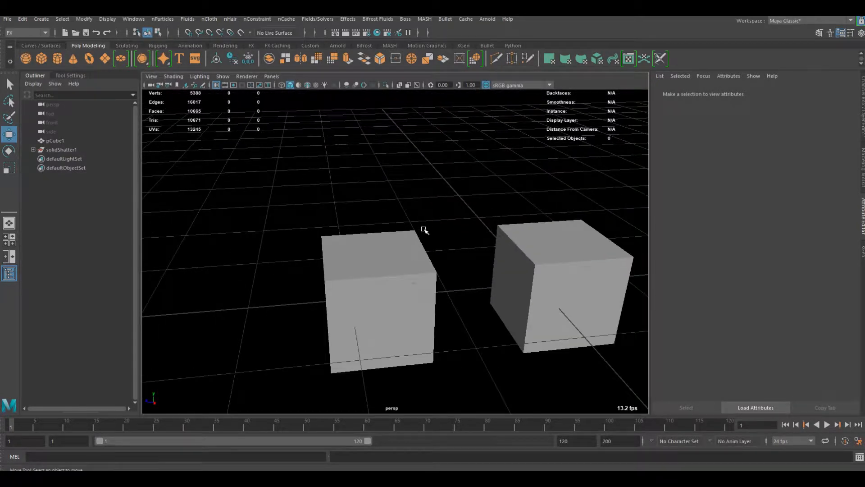
Harden the edges of all shards of the shattered cube, and check the shading
drag(443, 190, 298, 397)
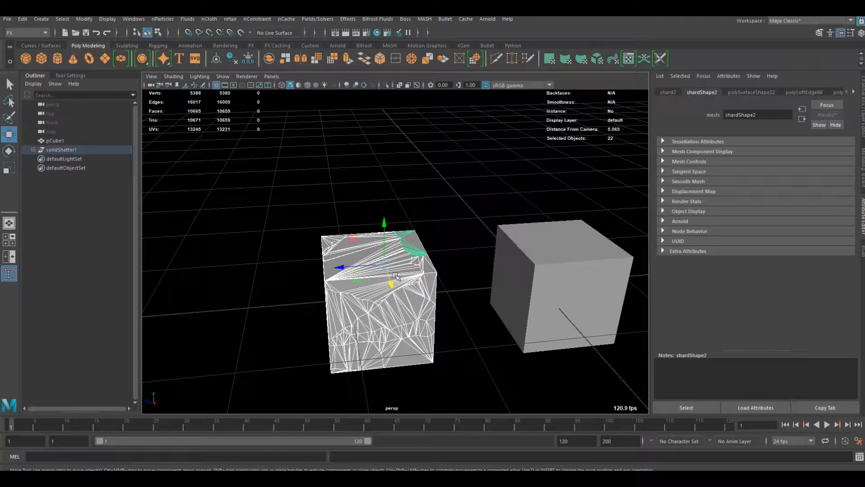
key(space)
click(331, 298)
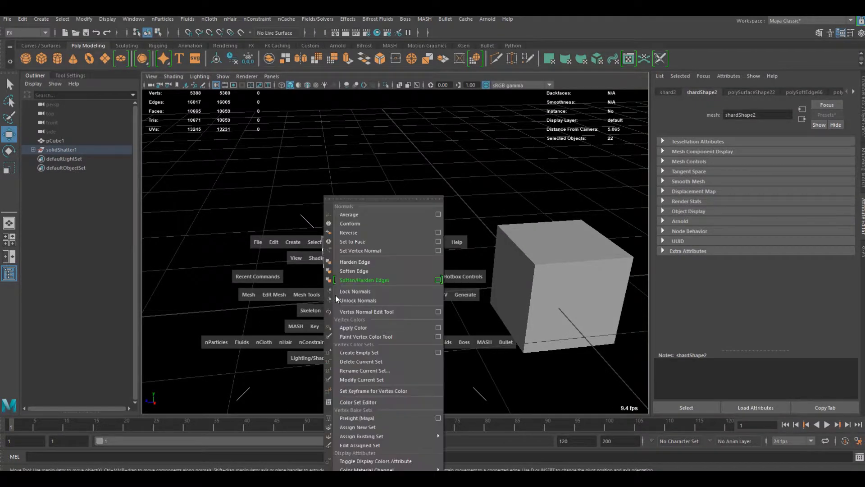
click(353, 265)
scroll(464, 264, up, 1)
click(464, 264)
scroll(464, 265, up, 2)
scroll(449, 270, down, 2)
click(419, 286)
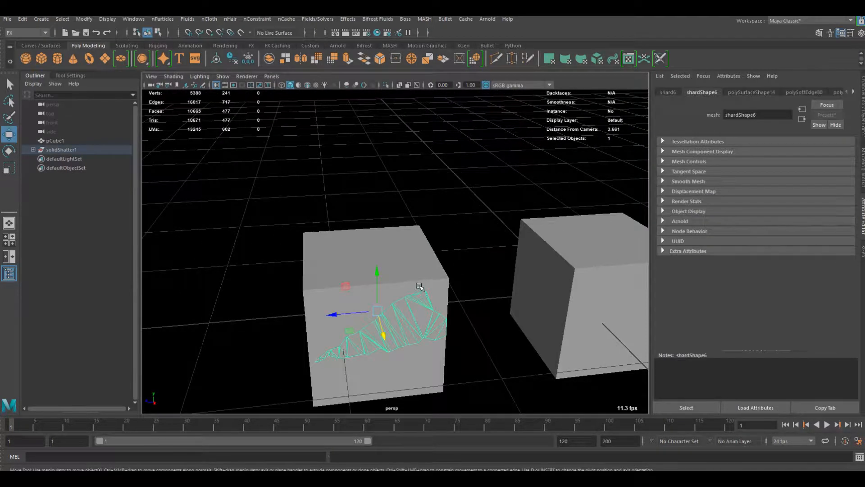
click(464, 257)
scroll(458, 199, down, 2)
scroll(427, 248, up, 1)
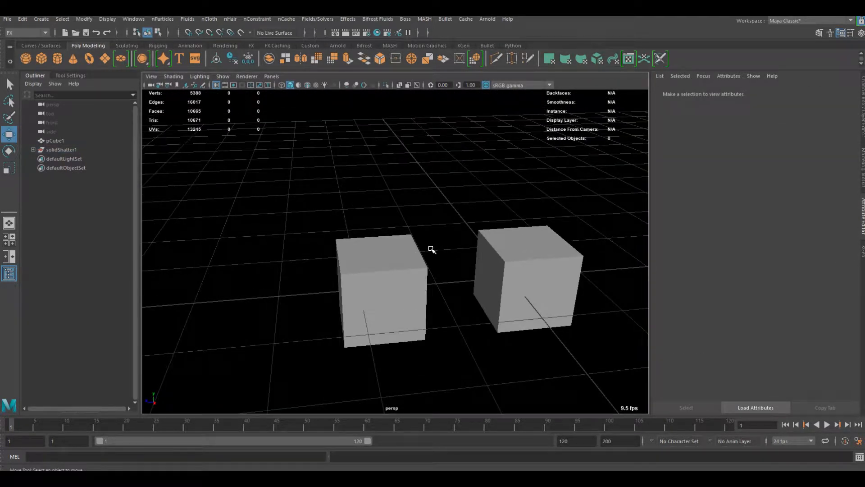
Rename the intact cube pCube1 as Box
click(63, 150)
double_click(76, 141)
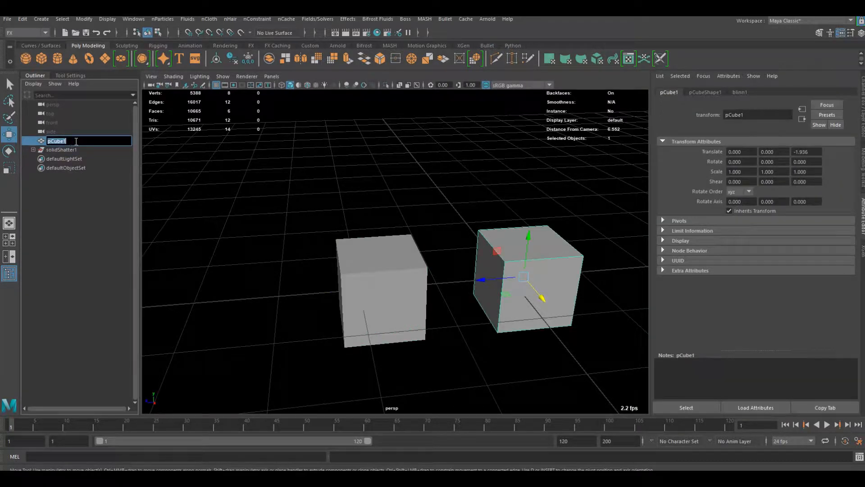
text(Box)
key(Return)
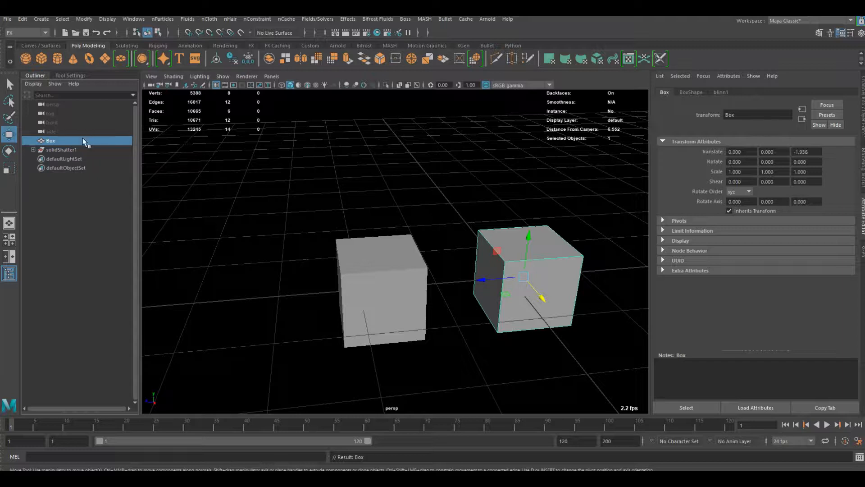
Rename the shattered cube's group solidShatter1 as Box_Cracked
double_click(76, 150)
text(Bo)
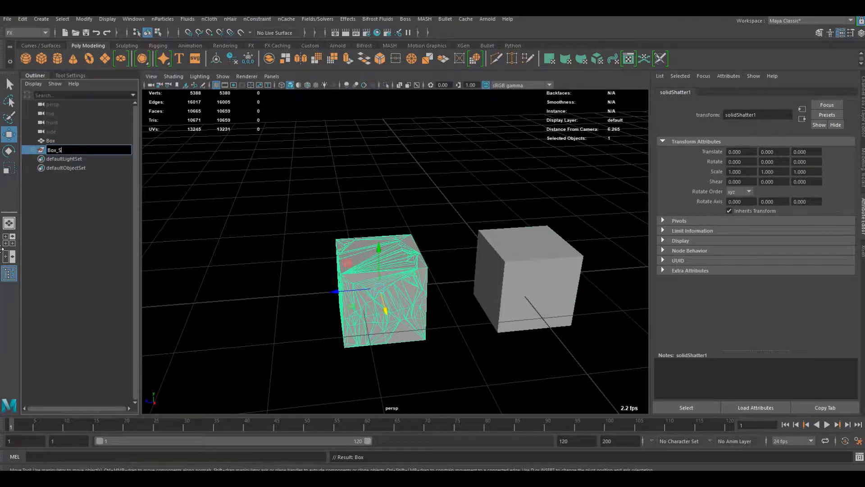
text(x_Cracked)
key(Return)
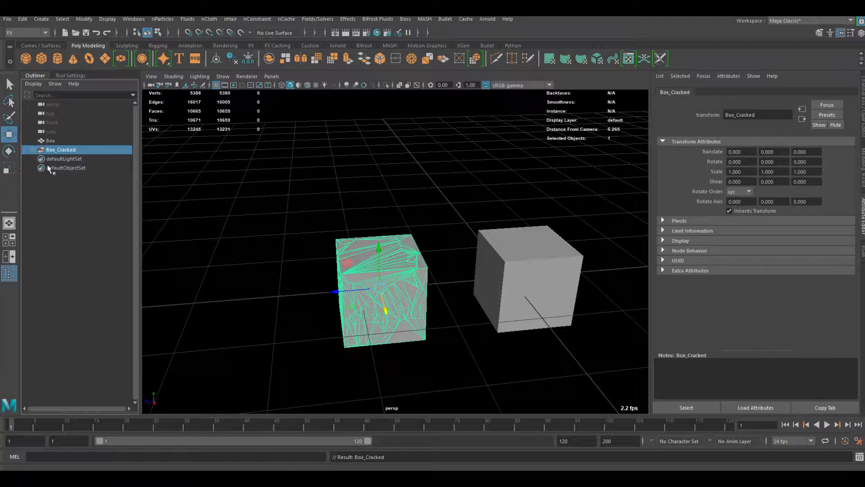
click(535, 266)
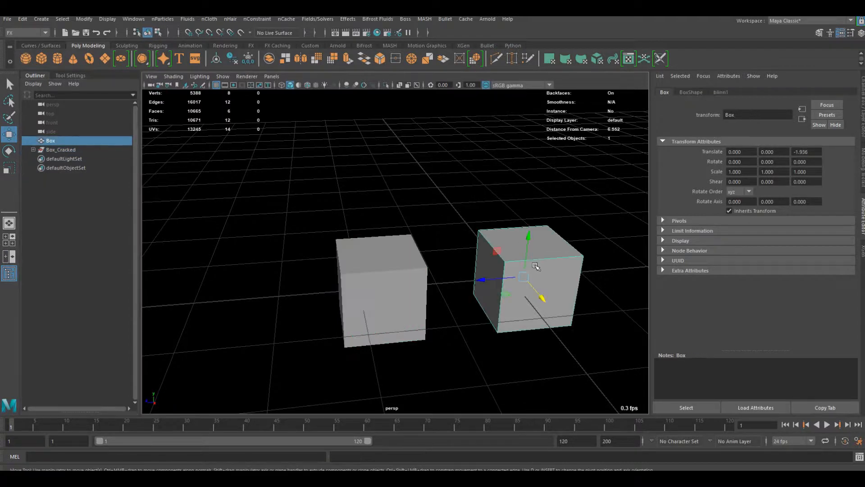
click(376, 268)
click(451, 220)
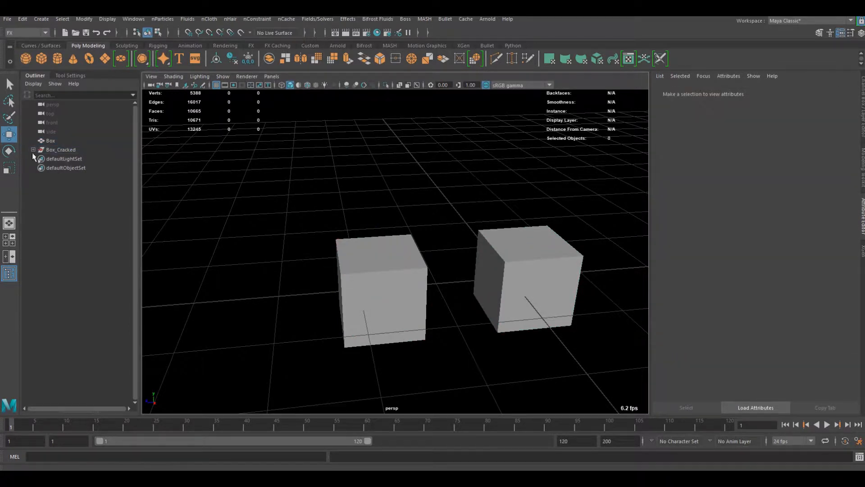
click(33, 150)
click(33, 150)
Start exporting the Box object and create and open a folder named New Folder on the Desktop for the export
click(61, 141)
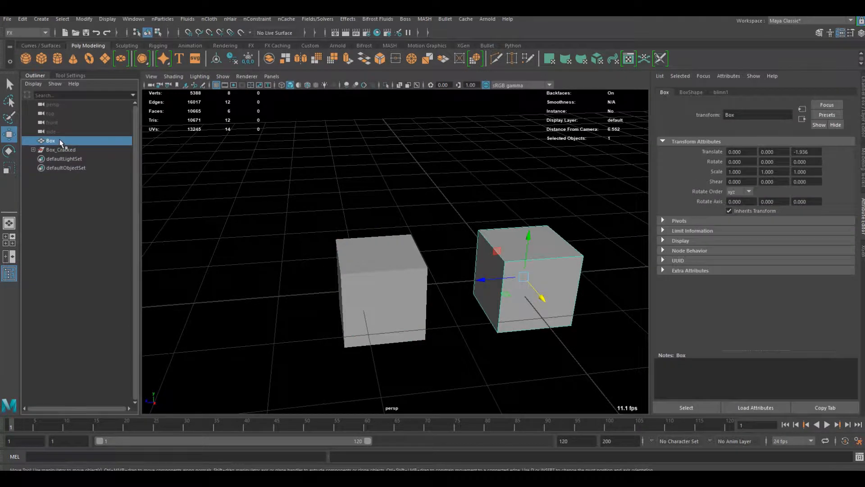
click(6, 19)
click(5, 20)
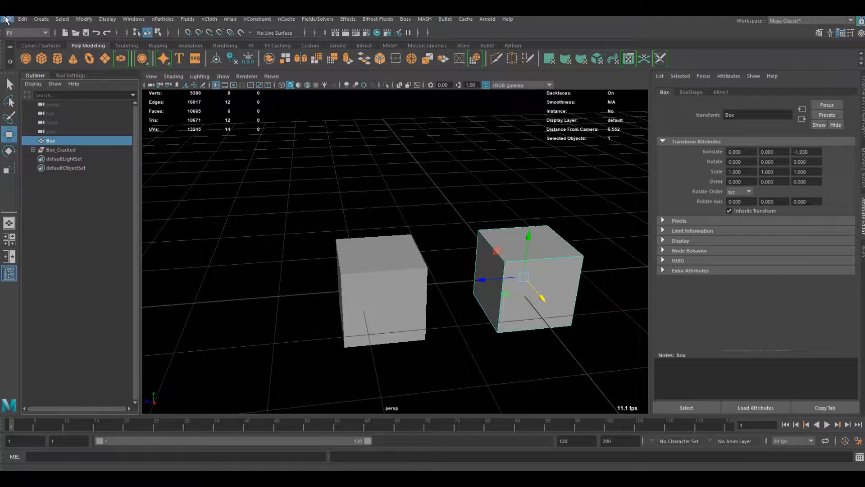
click(8, 19)
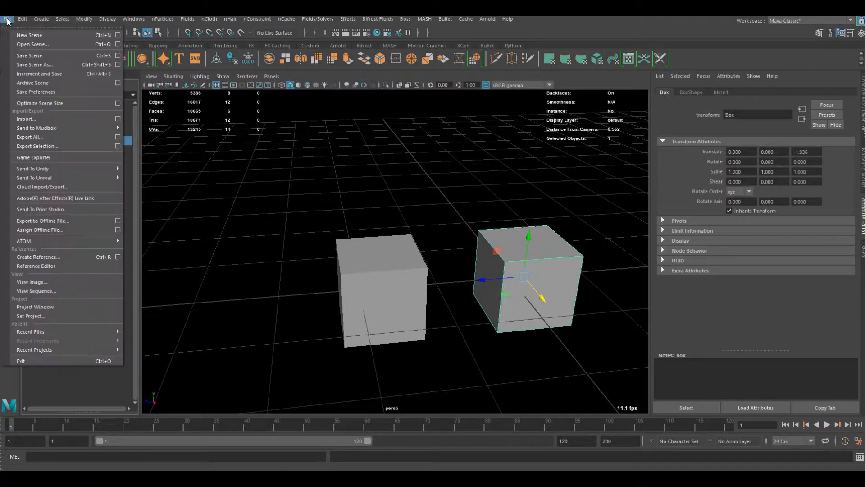
click(67, 145)
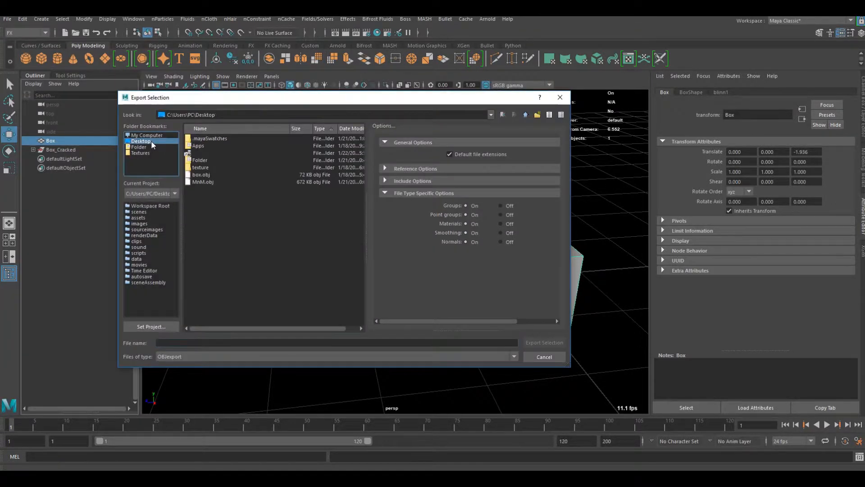
click(205, 343)
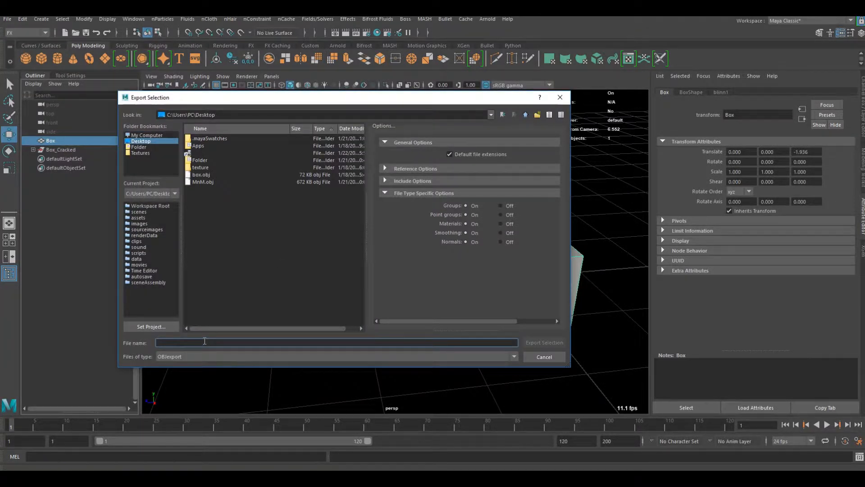
text(bo)
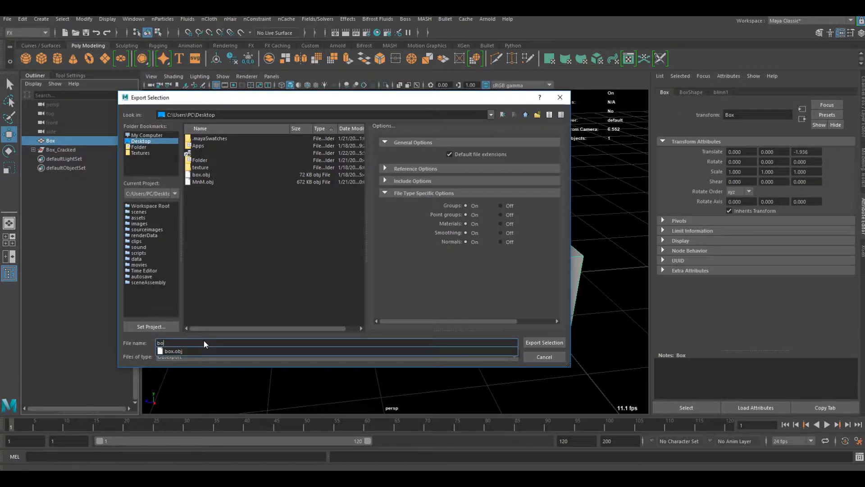
right_click(219, 221)
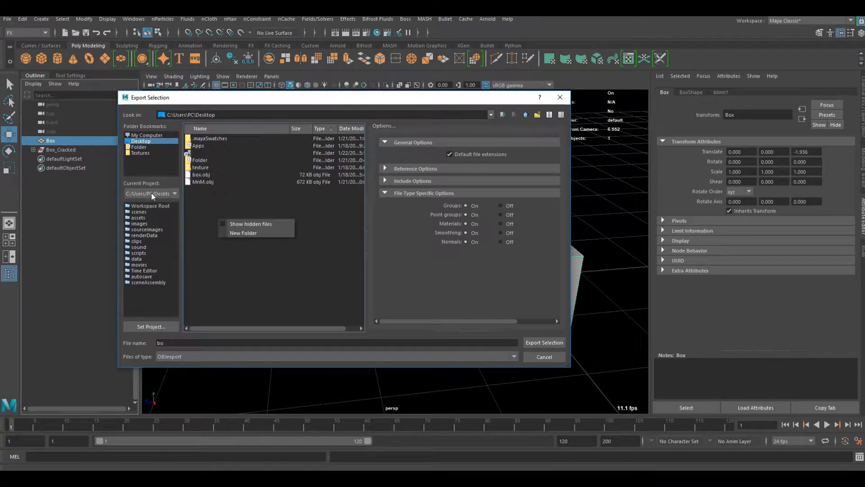
click(237, 233)
key(Return)
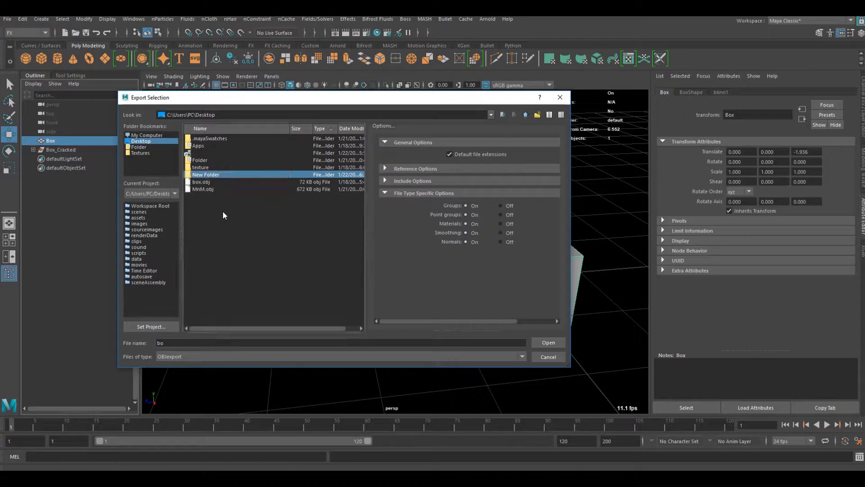
double_click(210, 176)
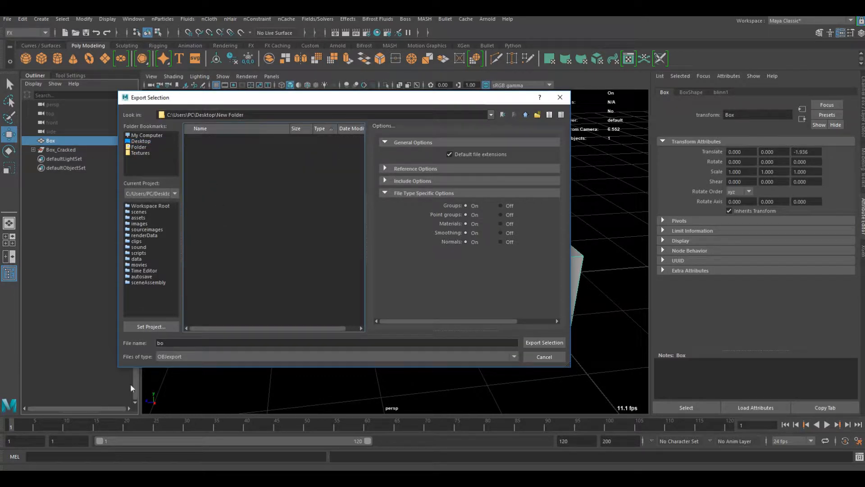
click(162, 344)
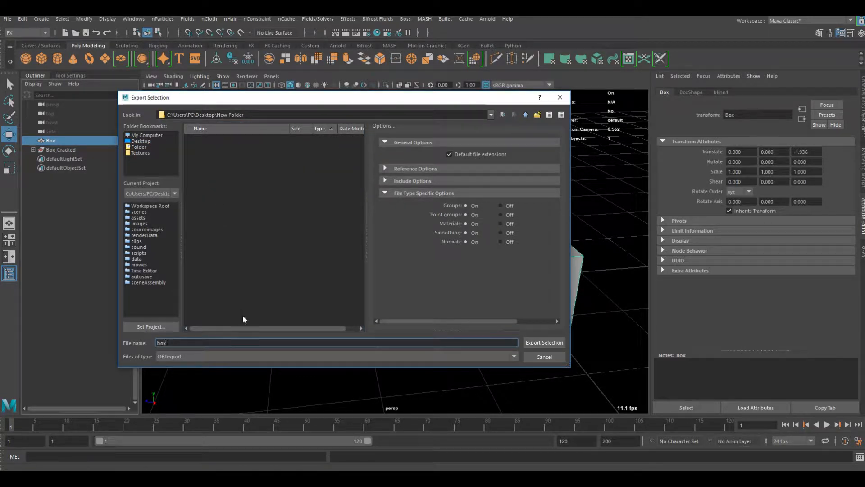
click(194, 356)
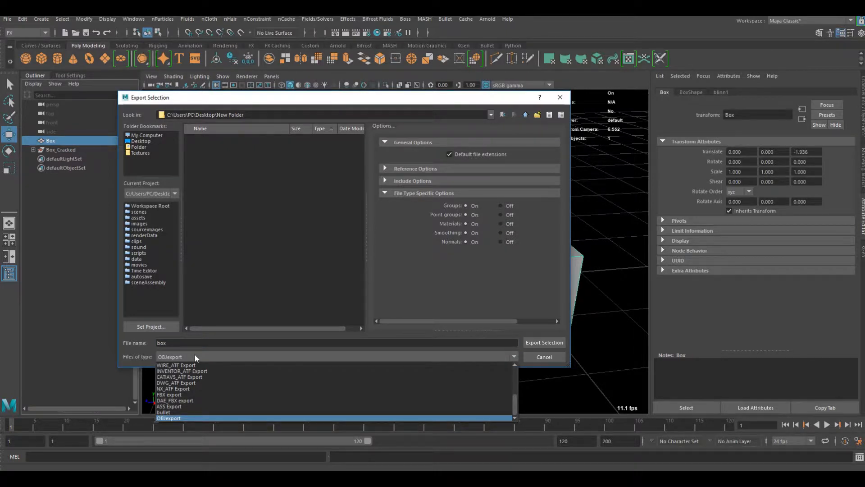
click(195, 354)
click(174, 343)
click(196, 356)
click(196, 356)
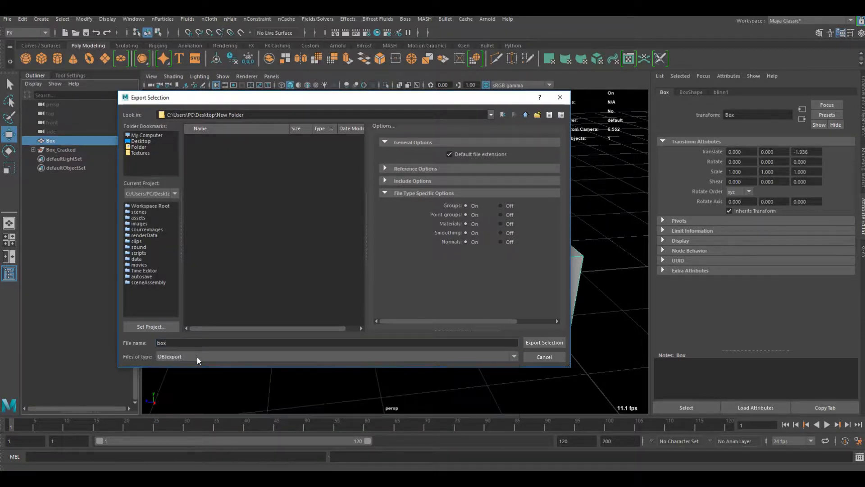
click(546, 356)
Switch to the Modeling menu set, triangulate the intact Box cube and return it to object mode
drag(609, 189, 177, 413)
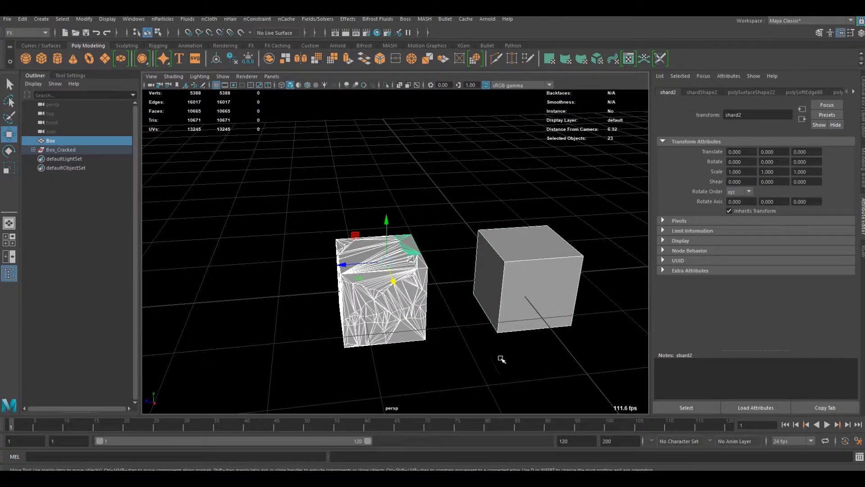
click(505, 316)
click(44, 33)
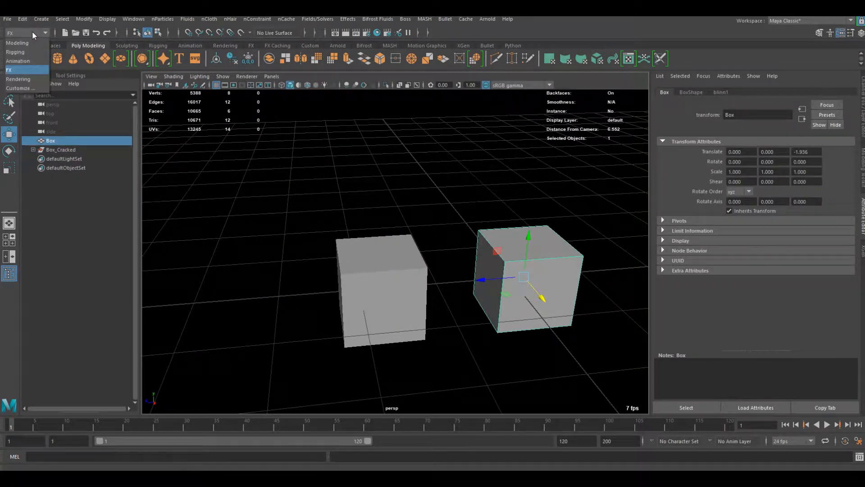
click(34, 39)
click(179, 19)
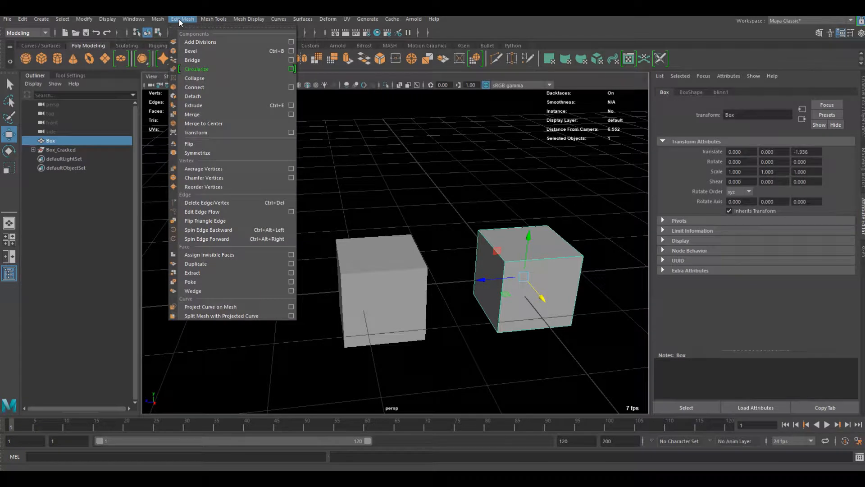
mouse_move(157, 19)
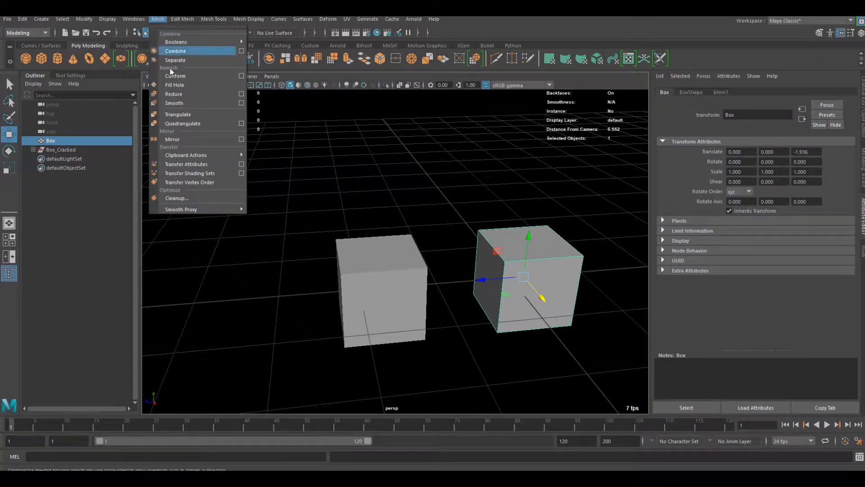
click(188, 113)
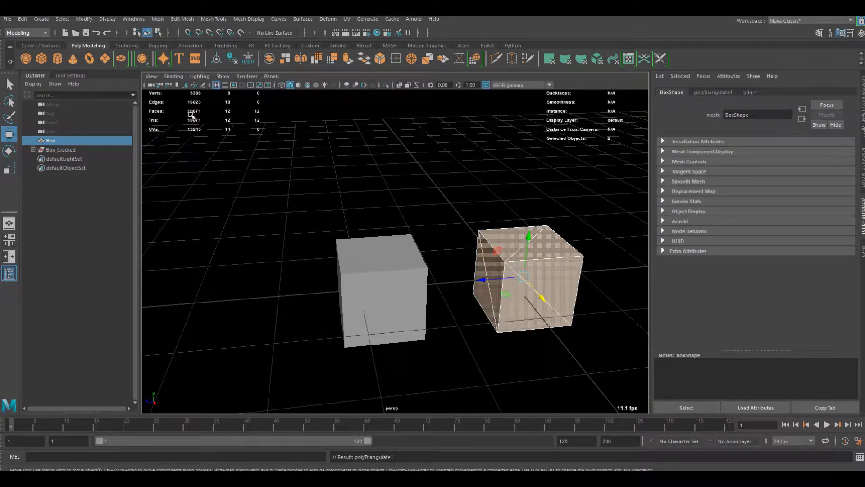
right_drag(527, 228, 573, 209)
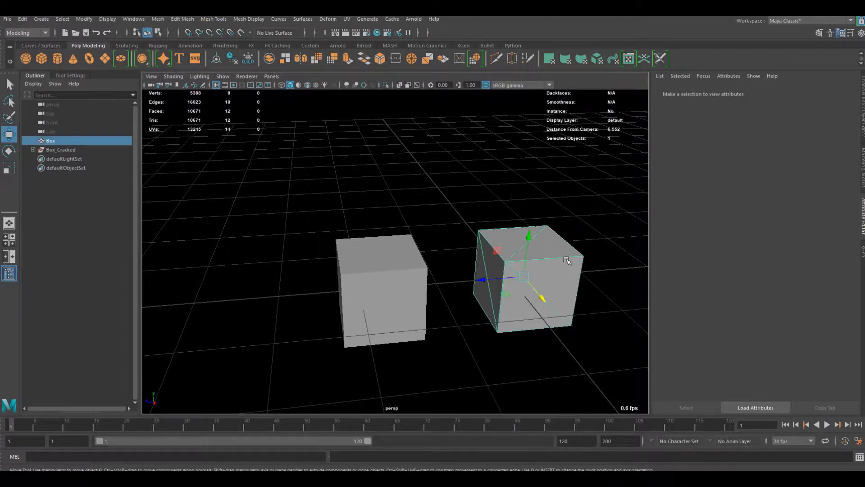
click(7, 18)
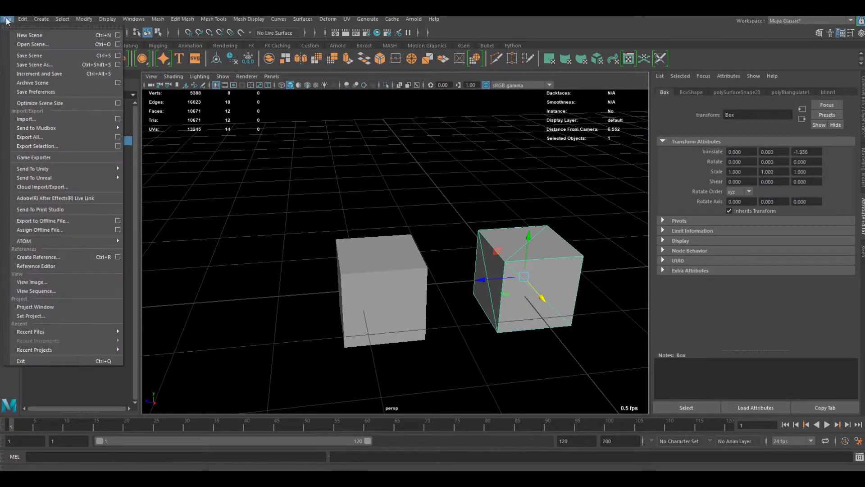
click(118, 145)
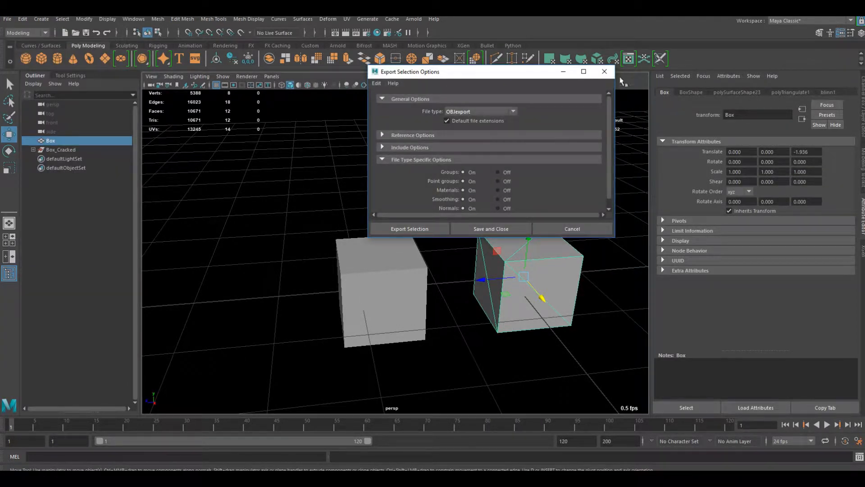
click(604, 71)
Export the Box object into the Desktop's New Folder as an FBX file named box
click(7, 19)
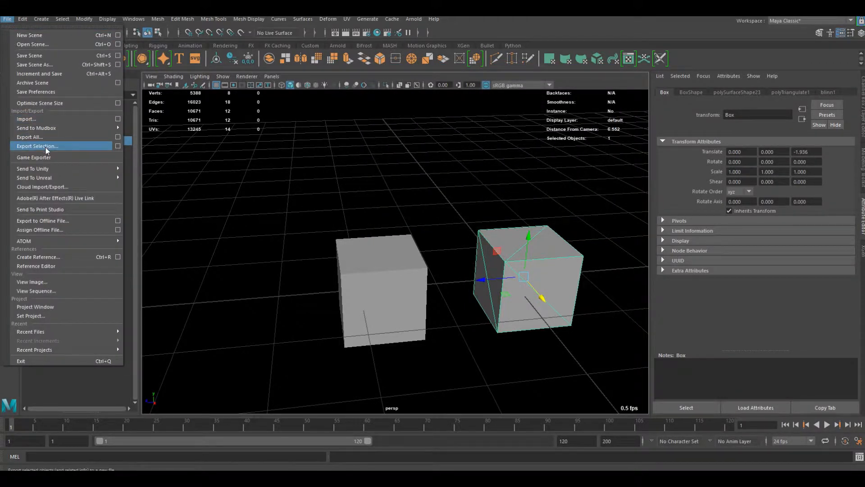
click(37, 146)
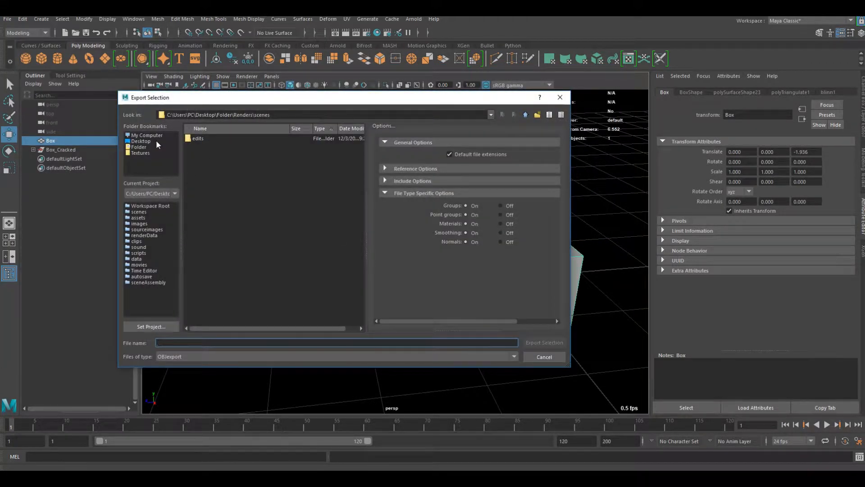
click(156, 141)
double_click(209, 167)
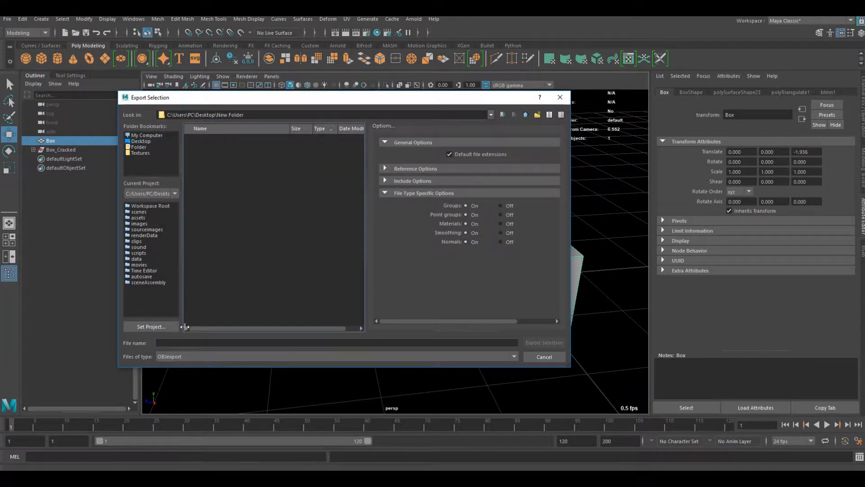
click(191, 354)
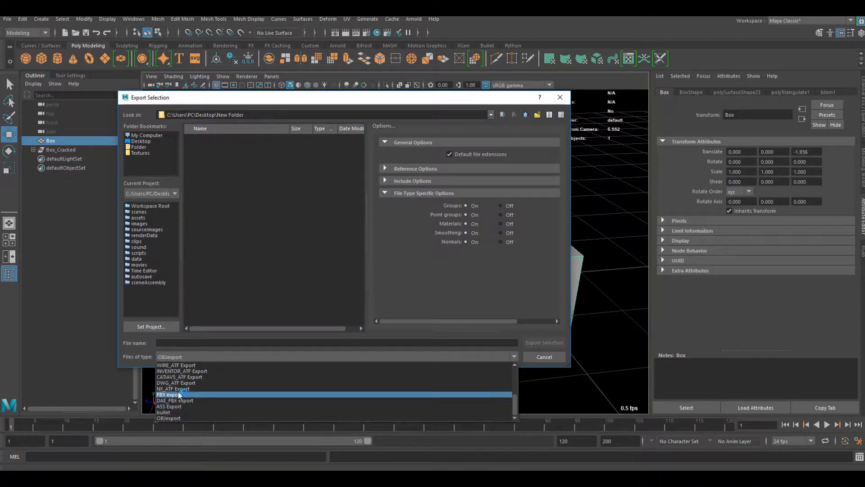
click(180, 394)
click(192, 342)
text(b)
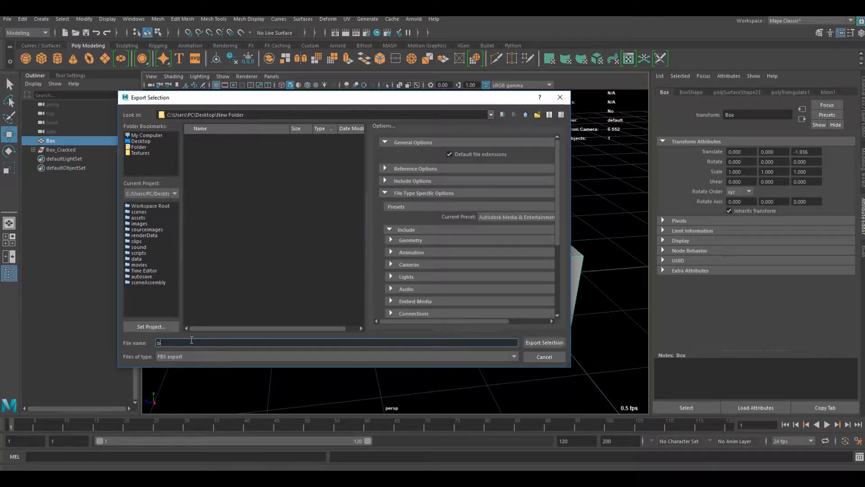
text(ox)
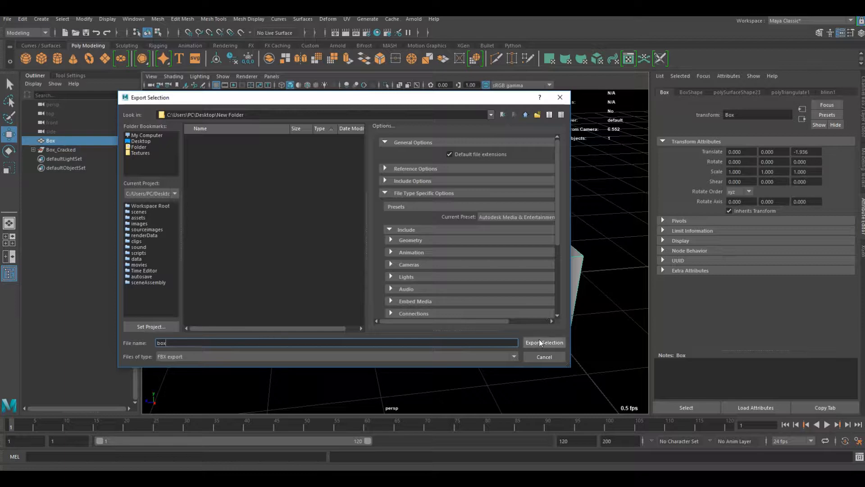
click(543, 342)
Select only the Box_Cracked group and export it to the same folder as an FBX file named box_cracked
click(344, 236)
click(335, 231)
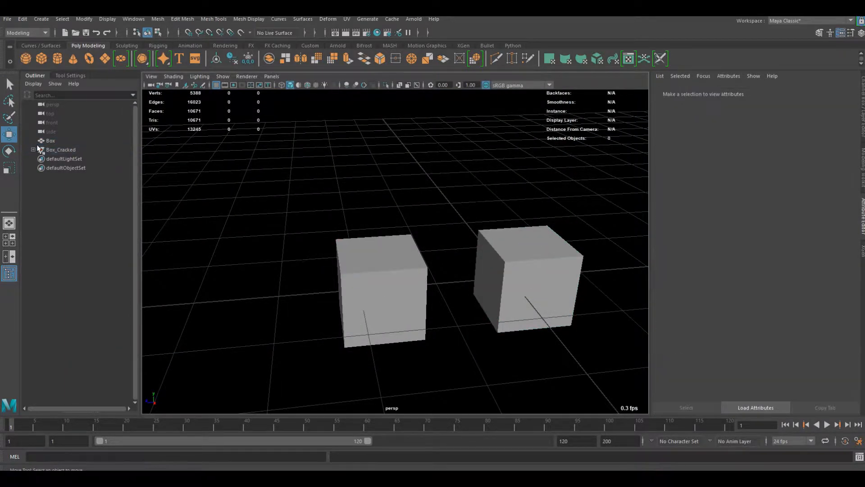
click(61, 150)
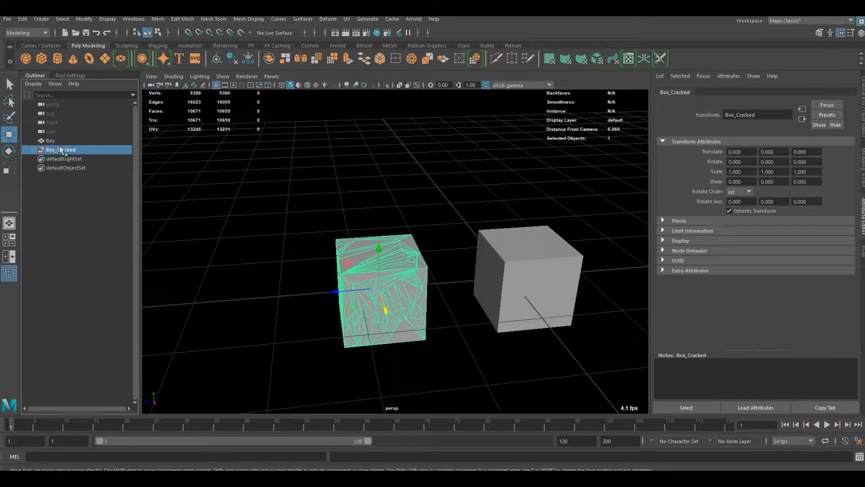
click(7, 19)
click(69, 145)
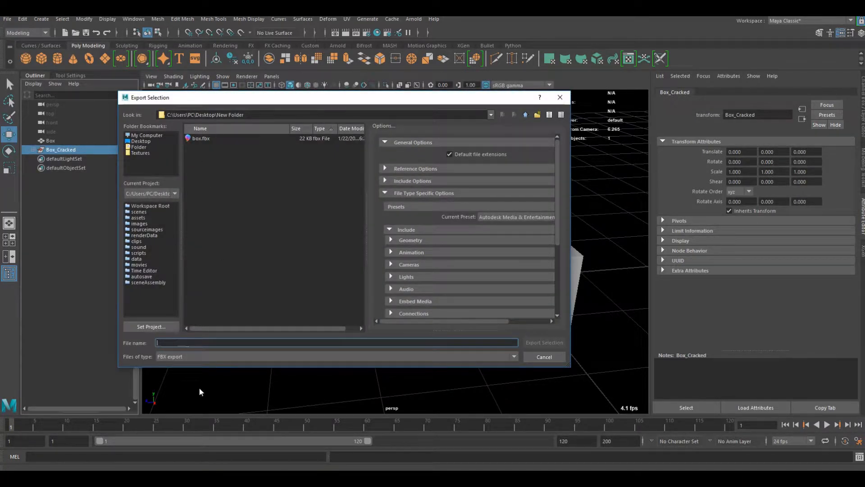
text(box)
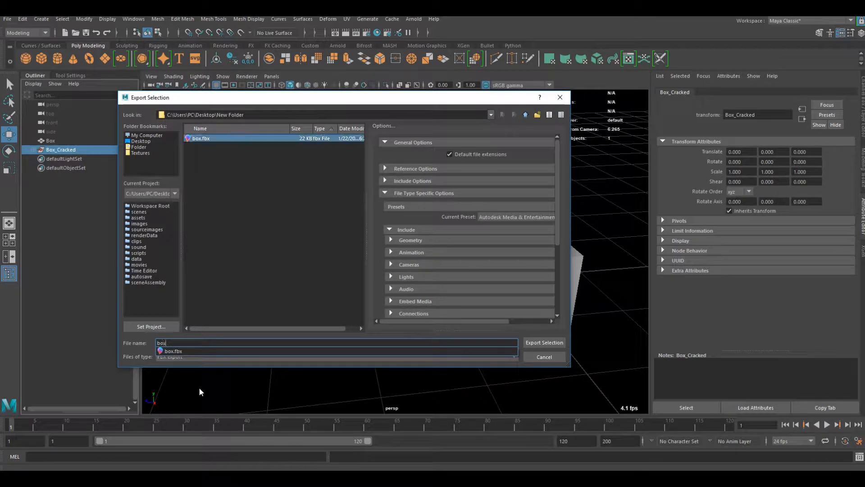
text(_cracked)
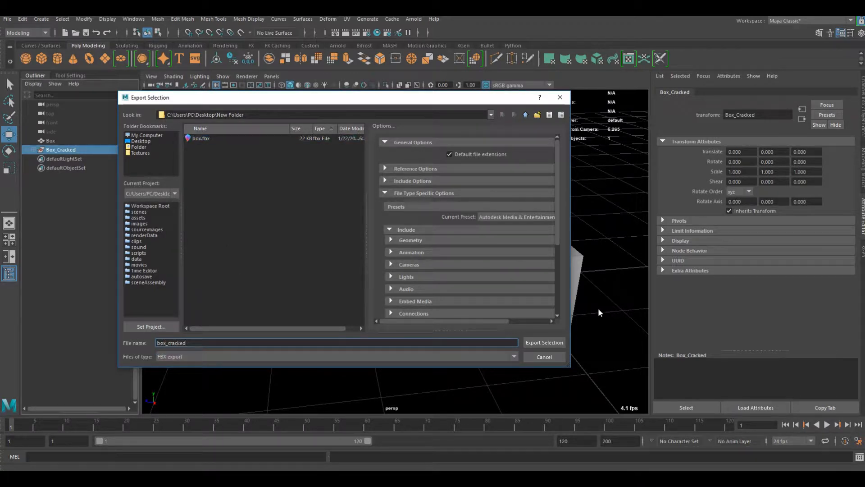
click(546, 342)
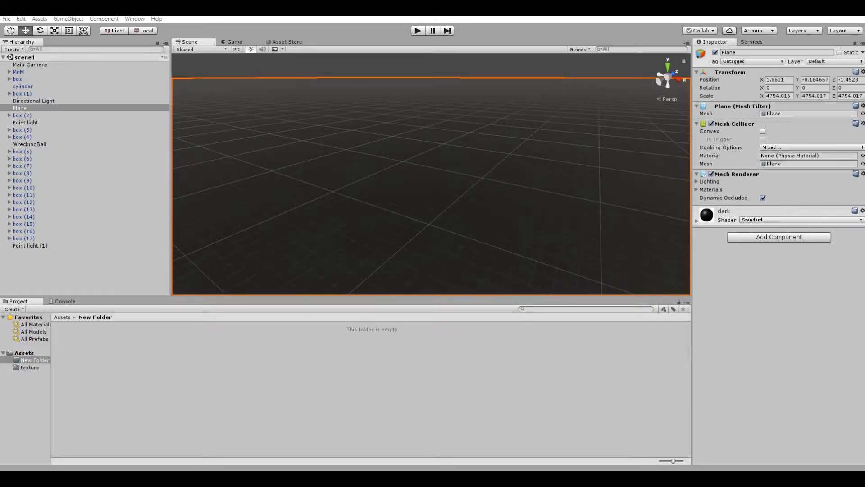
Switch to Unity and import box.fbx and box_cracked.fbx from the Desktop's New Folder into the New Folder under Assets
drag(864, 183, 675, 130)
drag(670, 262, 288, 352)
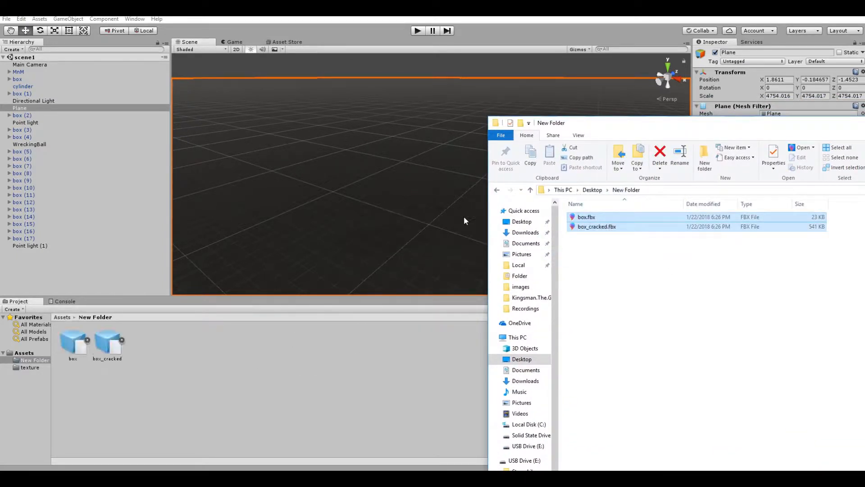
drag(593, 128, 864, 155)
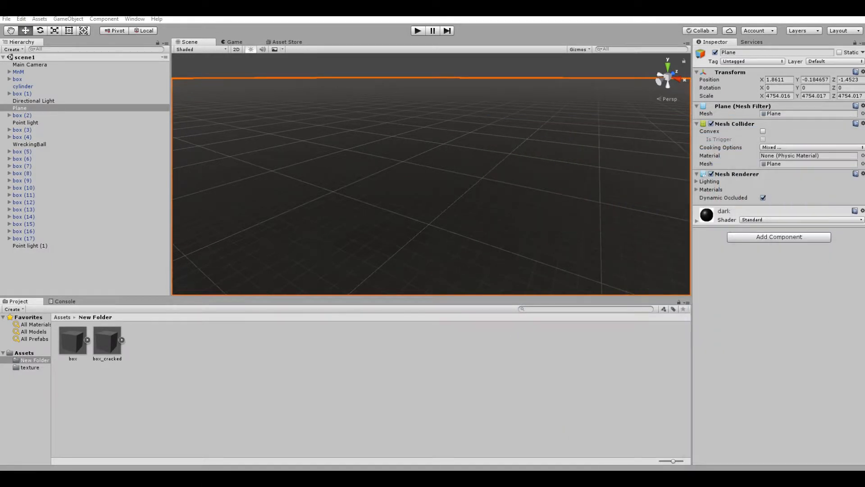
Place the imported box and box_cracked models beside each other on the plane in the scene
click(71, 345)
click(105, 341)
scroll(260, 239, down, 1)
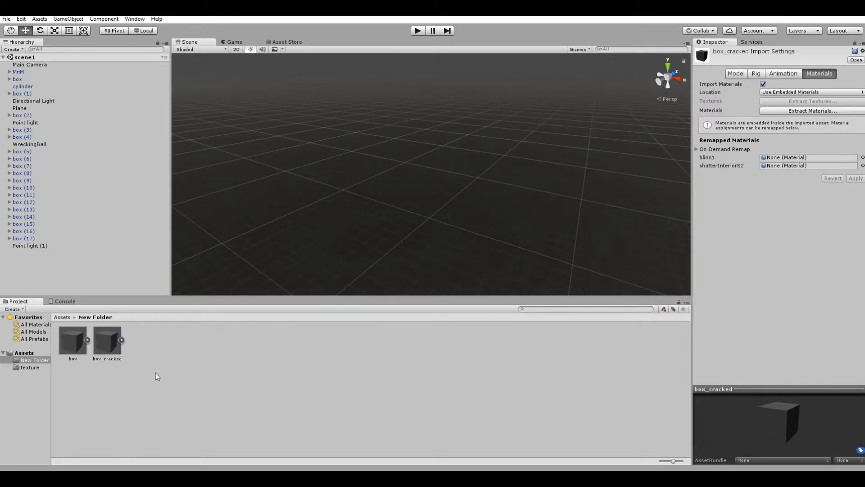
click(155, 372)
click(79, 345)
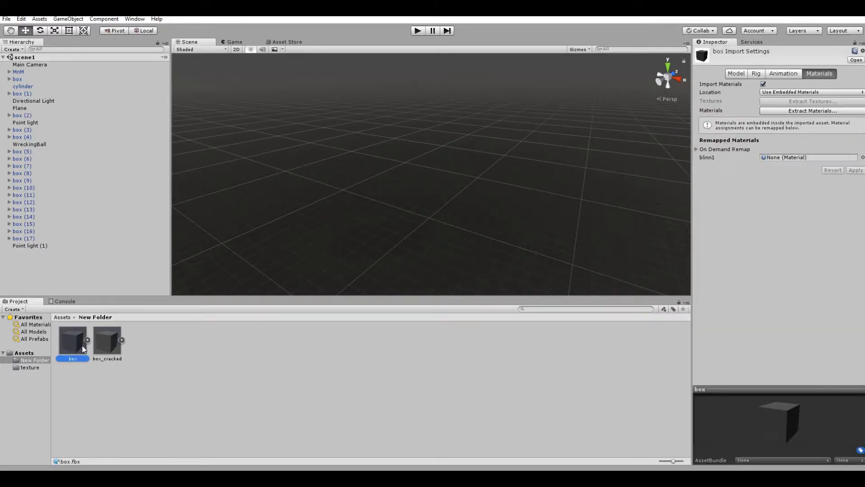
drag(71, 348, 290, 223)
drag(367, 227, 369, 222)
click(103, 341)
drag(104, 341, 335, 234)
drag(416, 232, 399, 248)
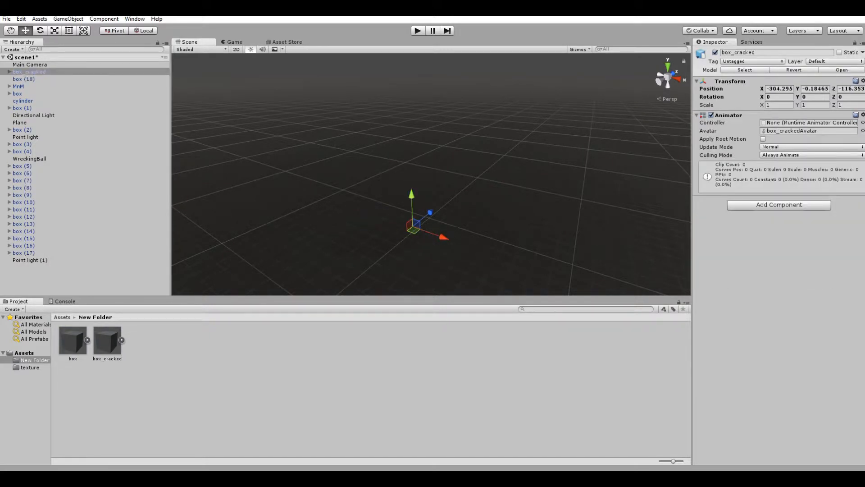
Select both box_cracked and box (18), scale them uniformly to about 1677 and raise them to Y position 10
ctrl+click(31, 79)
middle_drag(496, 212, 456, 56)
middle_drag(436, 128, 420, 232)
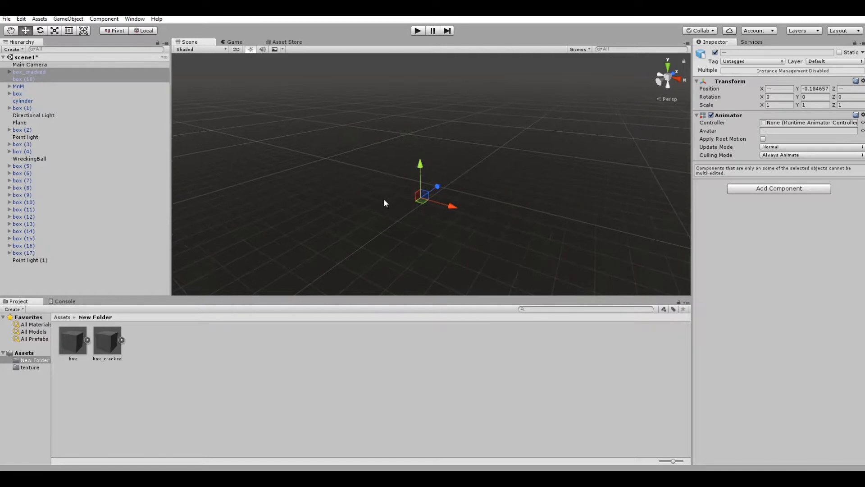
key(r)
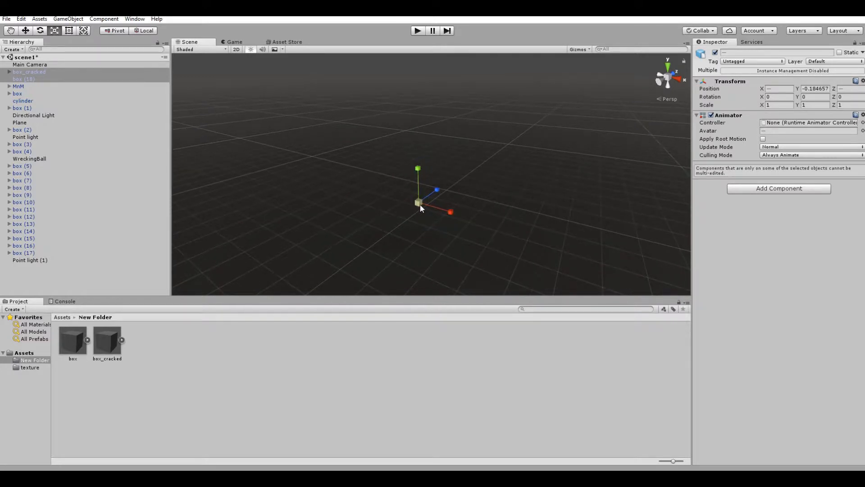
scroll(420, 208, up, 3)
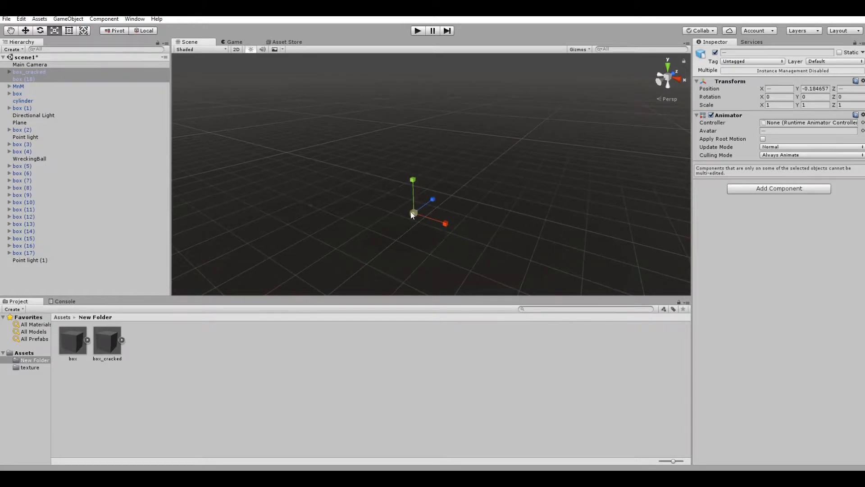
scroll(416, 215, down, 1)
drag(413, 211, 586, 267)
drag(413, 209, 412, 151)
key(w)
alt+drag(369, 189, 394, 187)
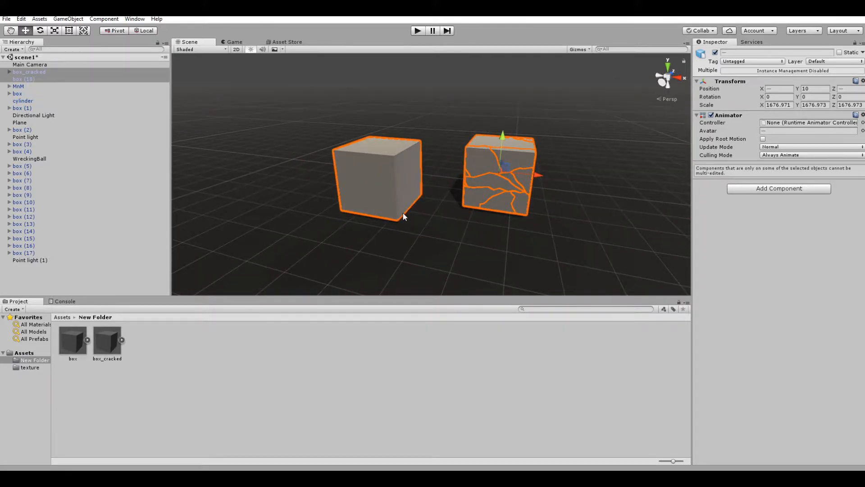
click(36, 353)
click(27, 360)
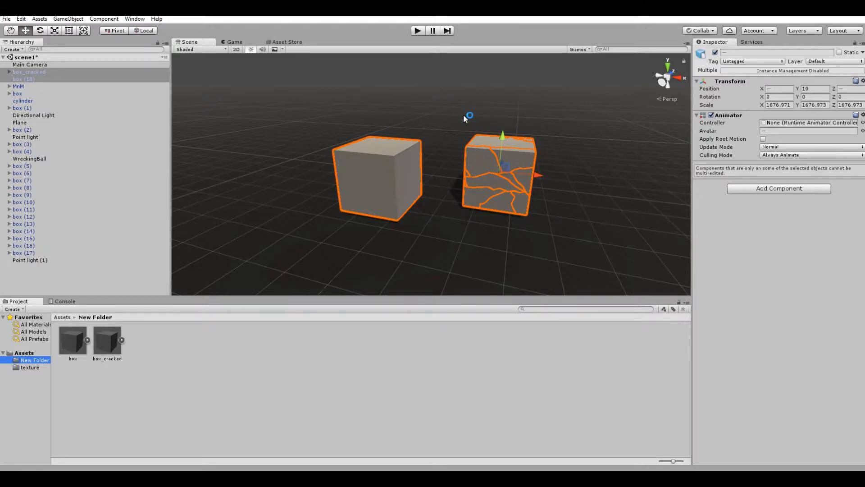
Add a convex Mesh Collider to all of box_cracked's pieces, shard1 to shard22
scroll(422, 169, up, 3)
click(415, 160)
click(521, 158)
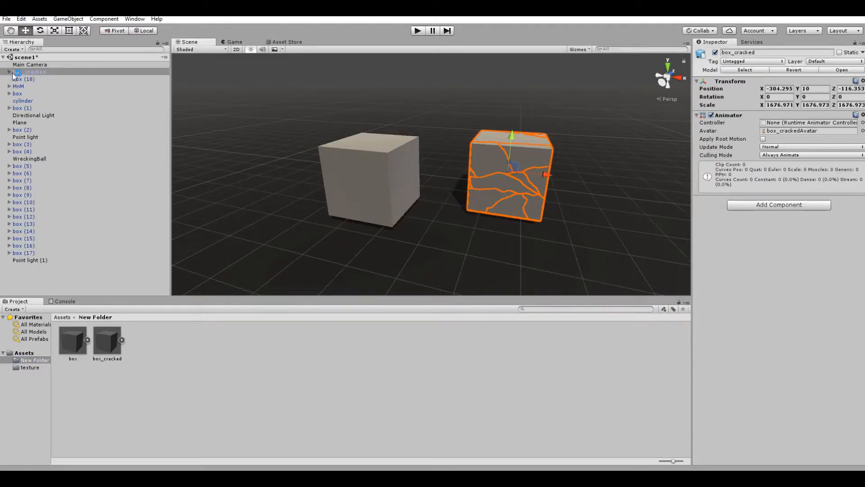
click(9, 72)
click(30, 79)
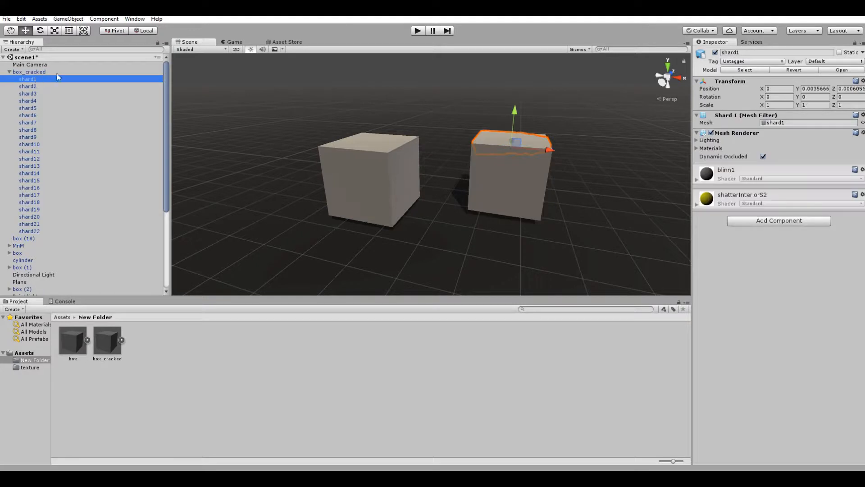
click(29, 79)
shift+click(45, 231)
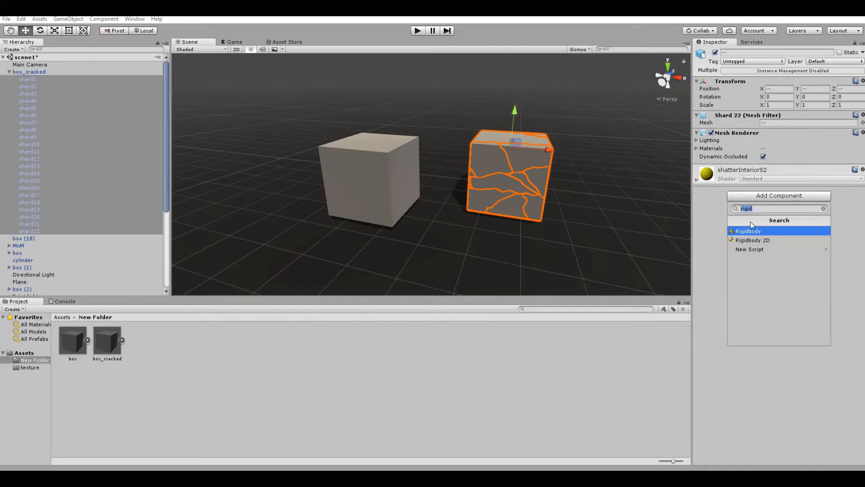
text(co)
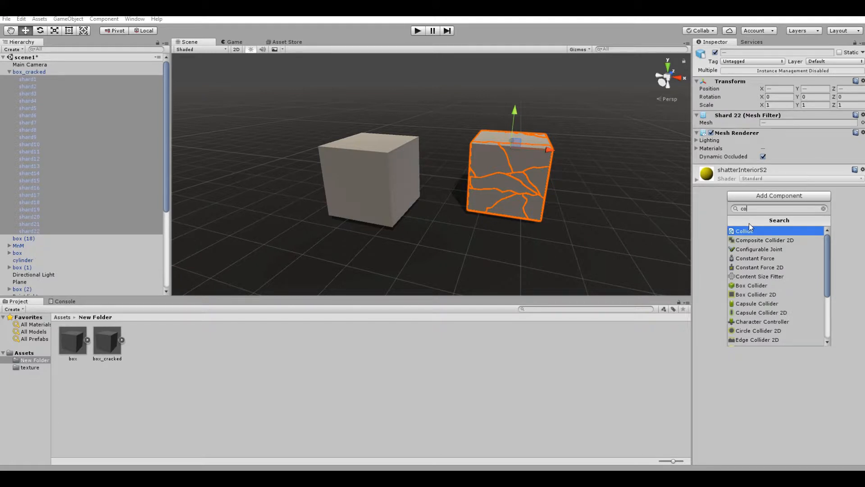
text(ll)
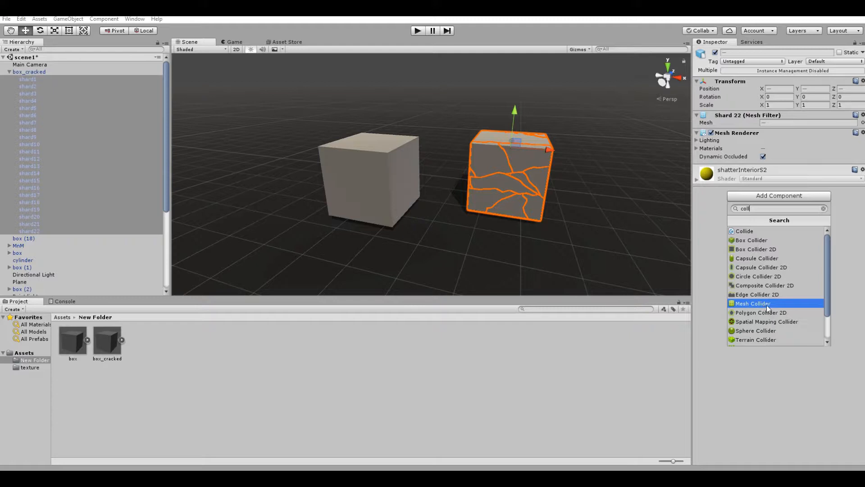
click(753, 303)
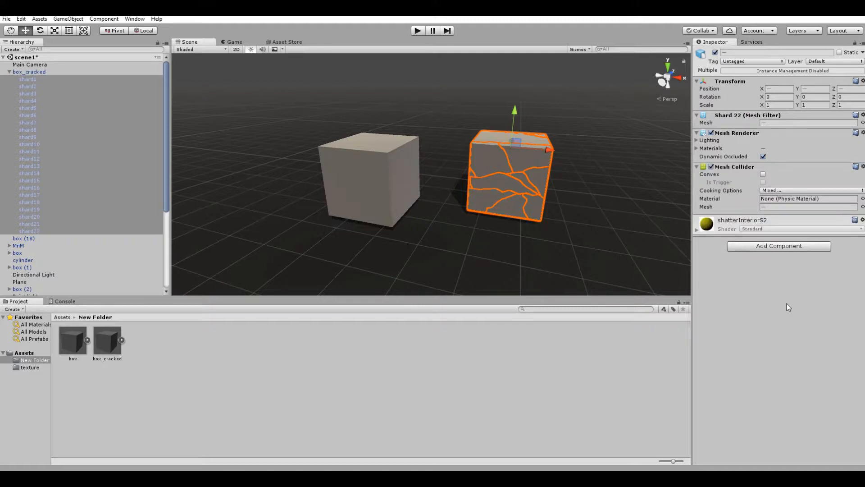
click(763, 174)
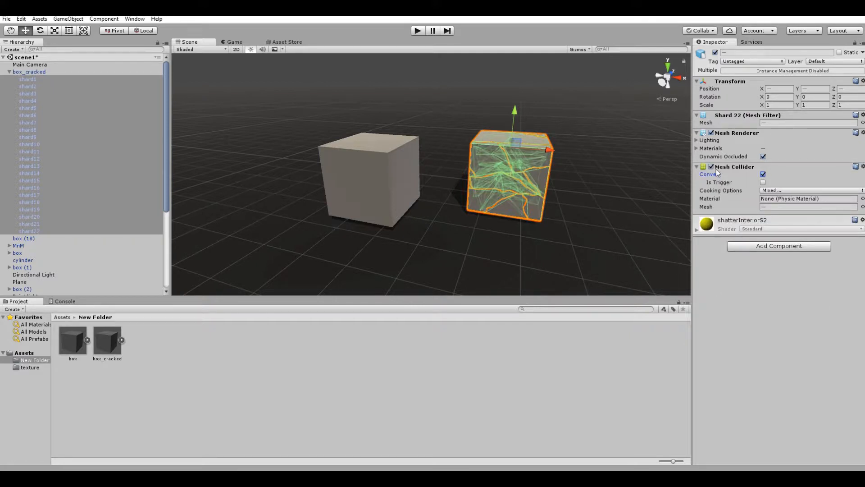
Add a Rigidbody to all of box_cracked's pieces, shard1 to shard22
scroll(558, 164, up, 5)
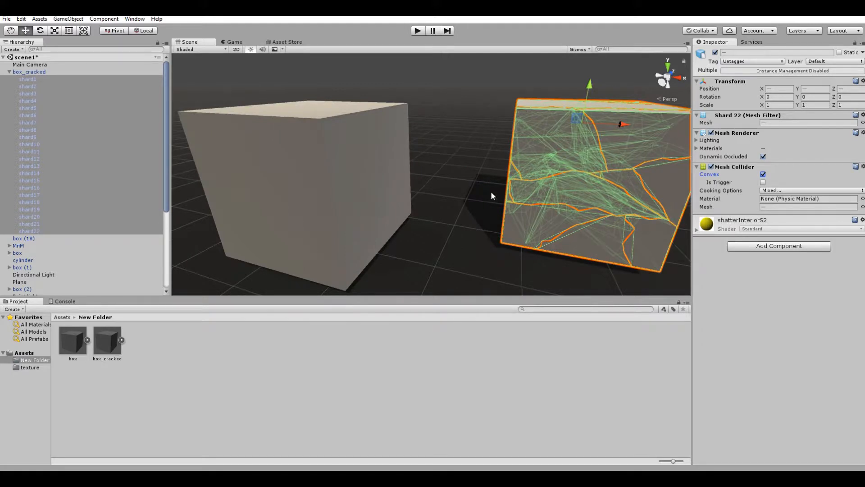
scroll(521, 146, down, 4)
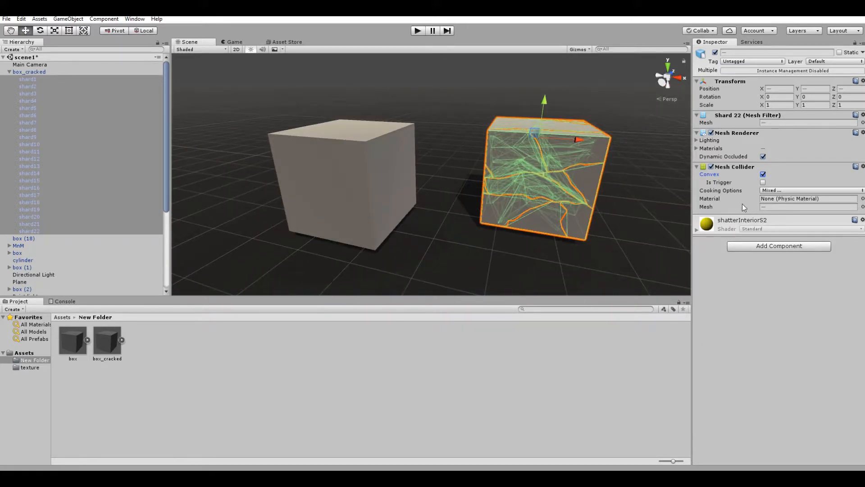
scroll(443, 126, down, 3)
click(387, 155)
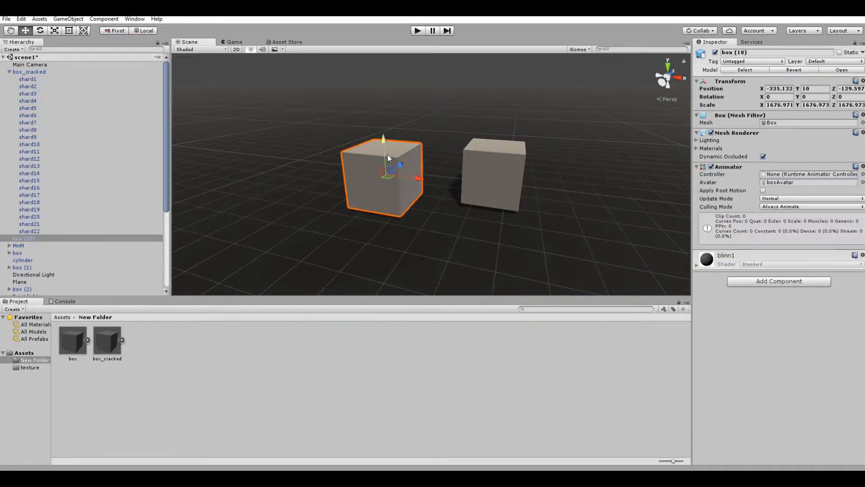
click(526, 166)
click(29, 80)
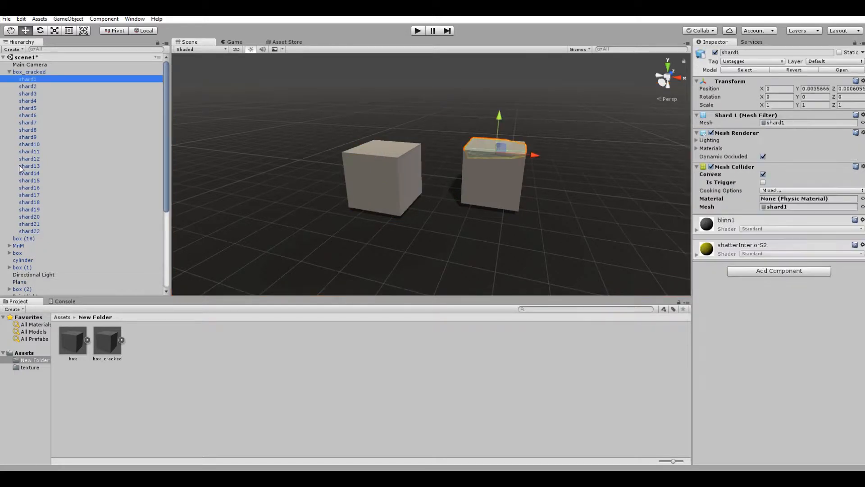
shift+click(30, 231)
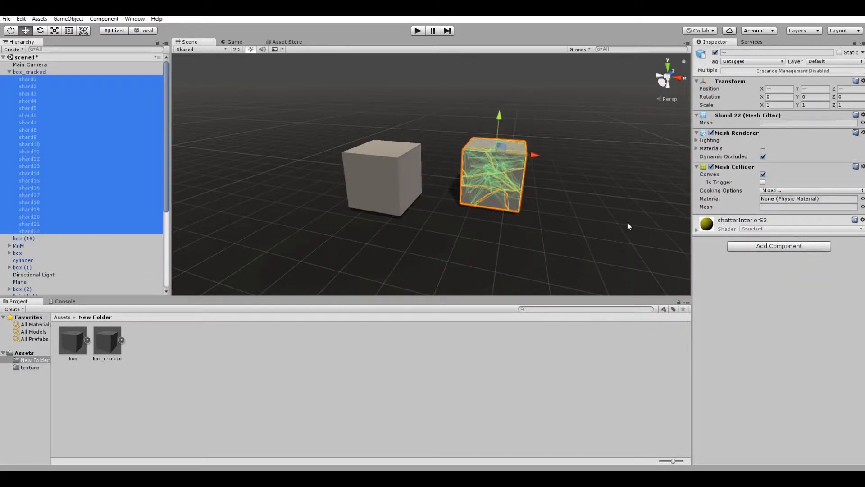
click(757, 245)
text(rid)
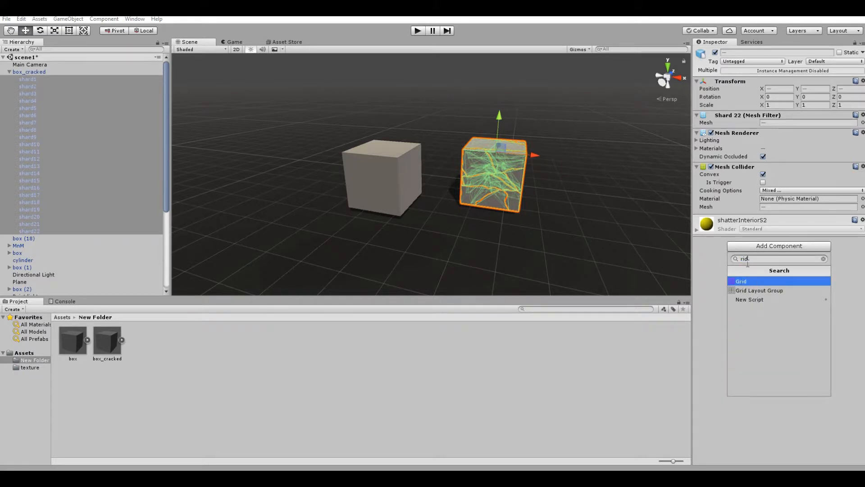
key(BackSpace)
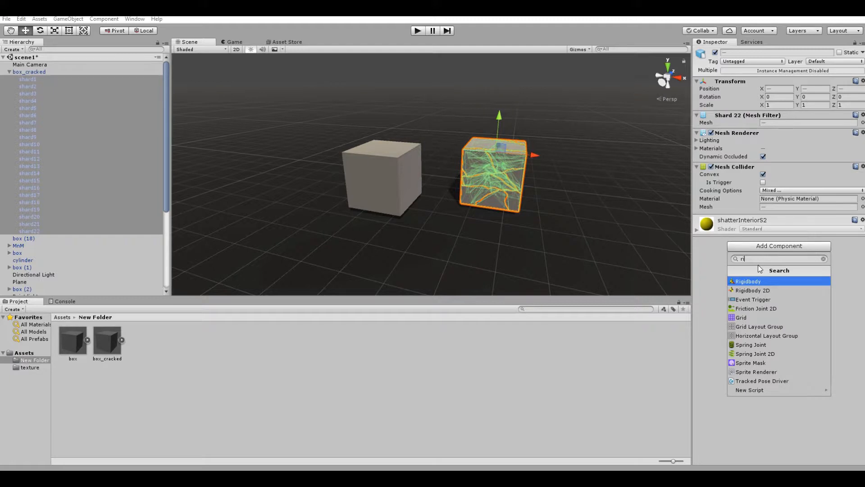
click(747, 284)
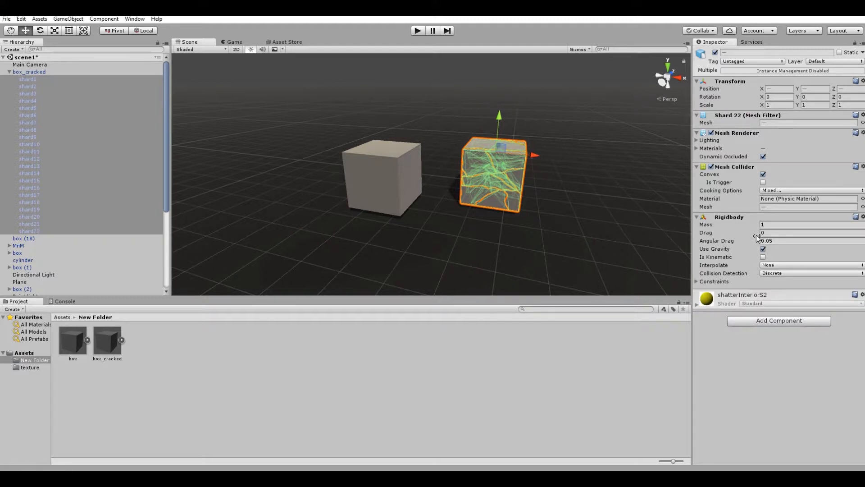
click(772, 224)
Add a Box Collider to the intact cube, box (18)
click(380, 167)
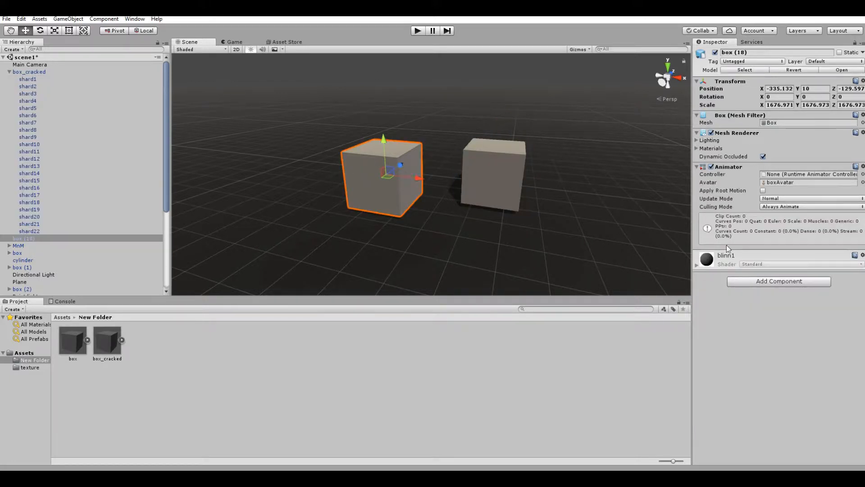
click(786, 281)
text(ri)
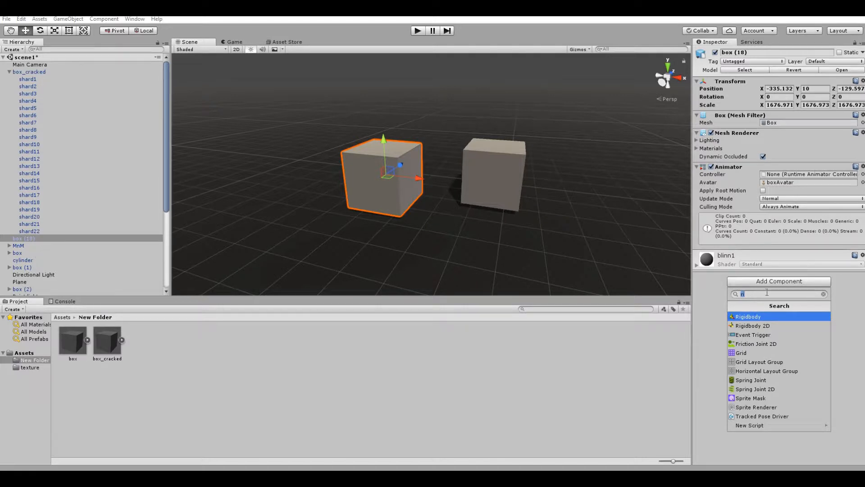
text(cu)
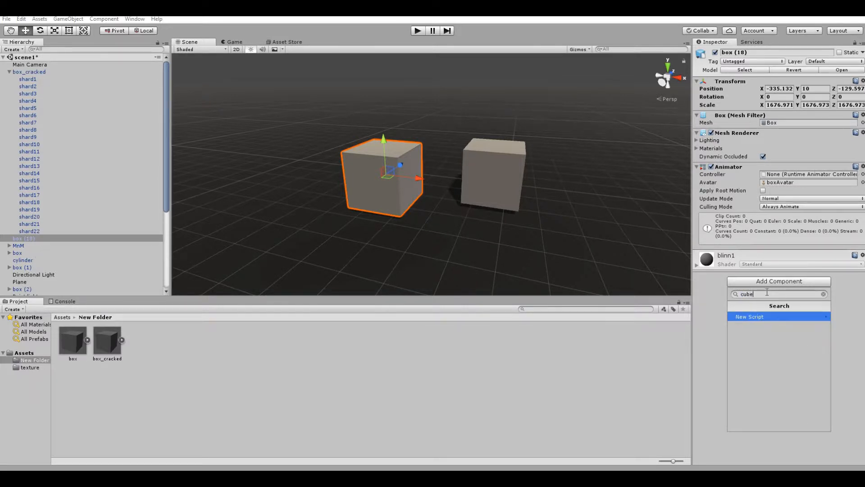
key(BackSpace)
text(oll)
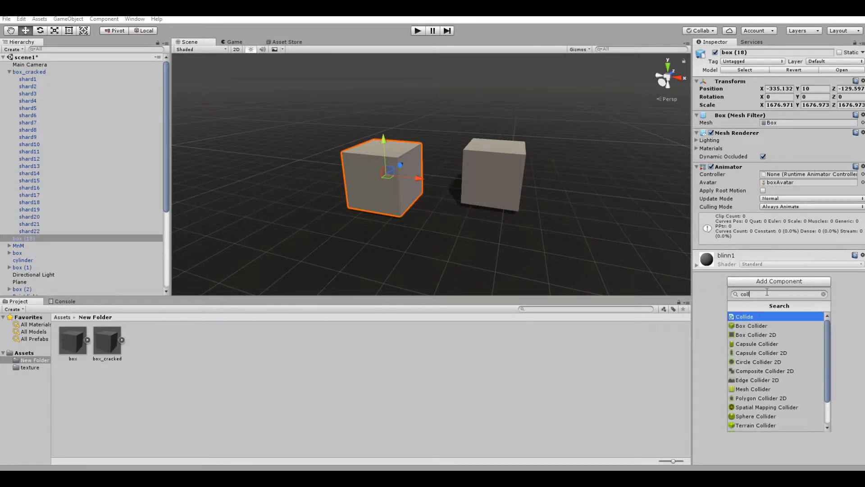
click(763, 326)
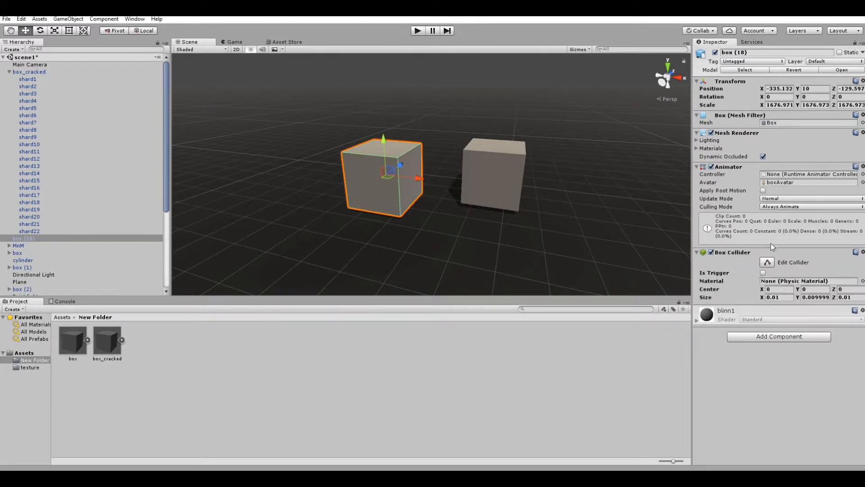
Add a Rigidbody to the intact cube, box (18), and set its mass to 100
scroll(339, 166, up, 2)
scroll(339, 166, up, 1)
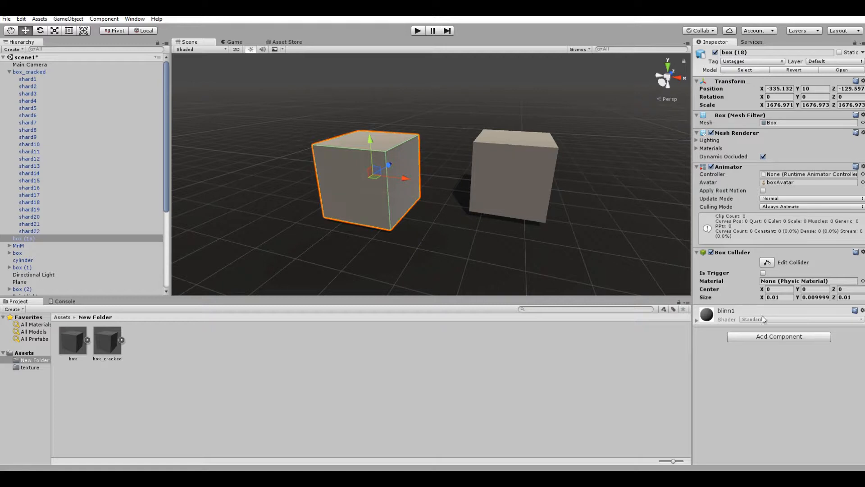
click(770, 336)
text(r)
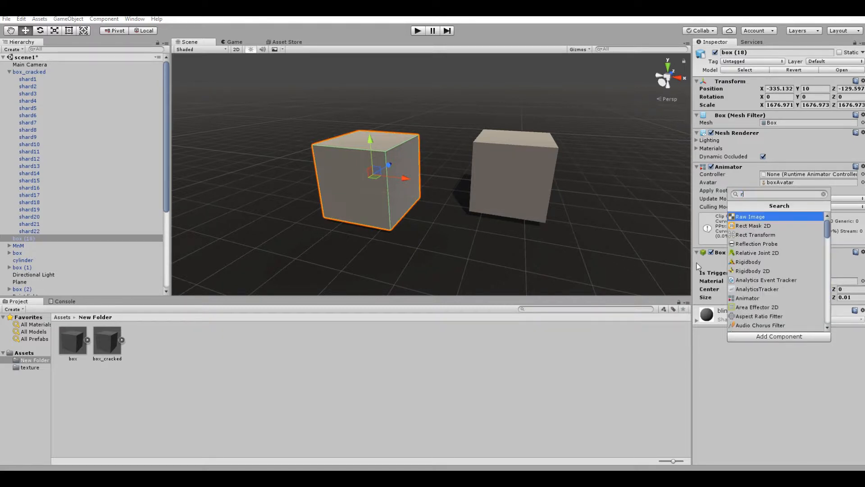
text(ig)
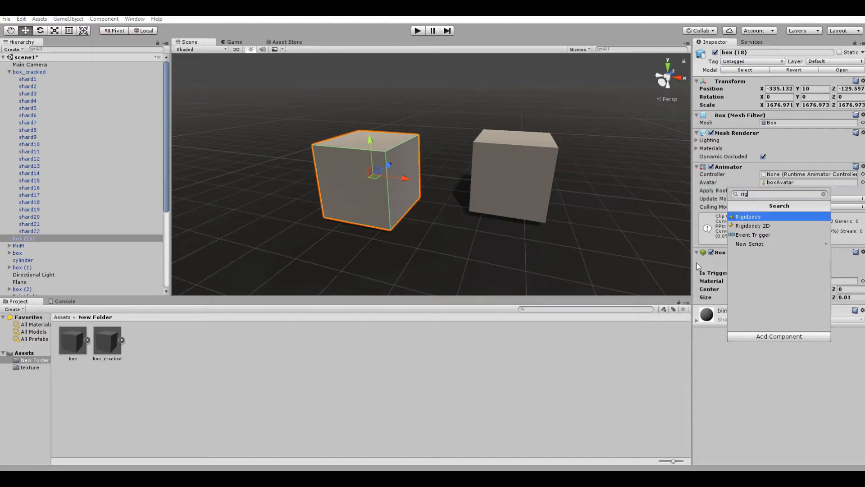
click(748, 216)
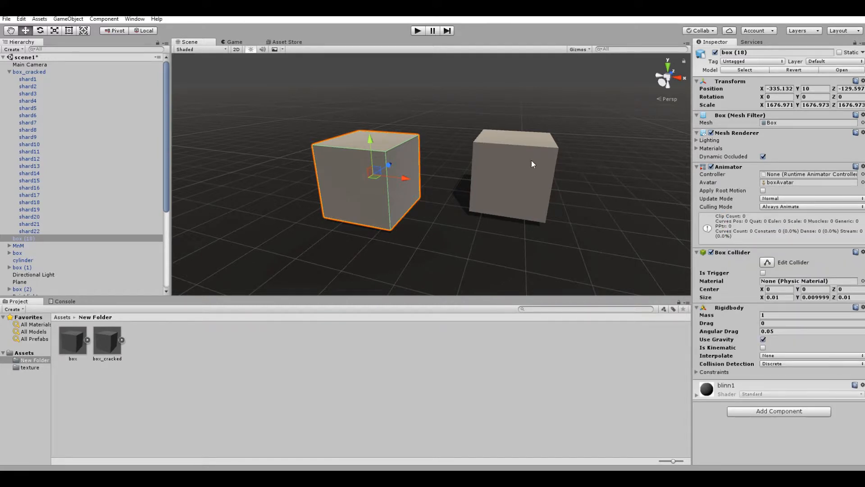
click(776, 314)
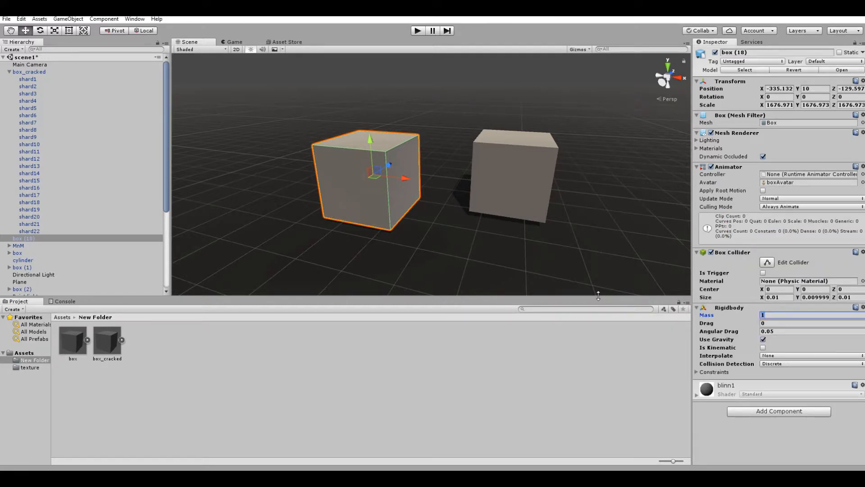
text(100)
key(Return)
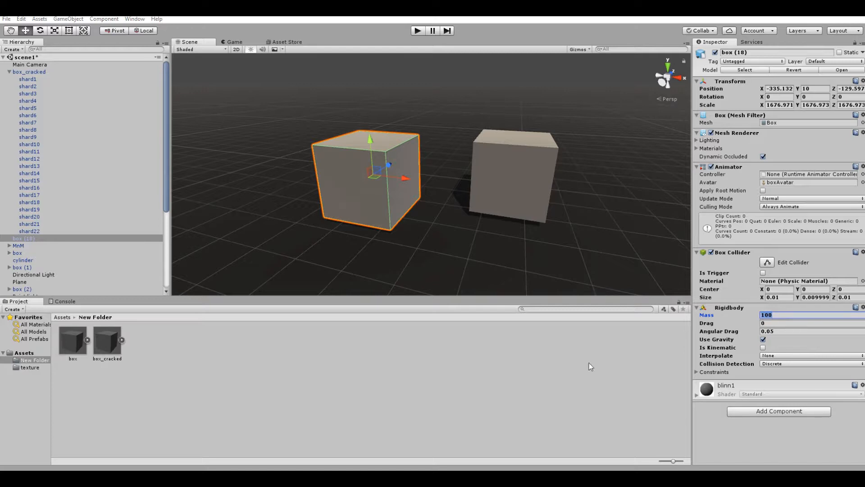
Move the Main Camera in front of the two cubes, to about X -351.7, Y 46.8, Z -199.3
scroll(410, 135, down, 2)
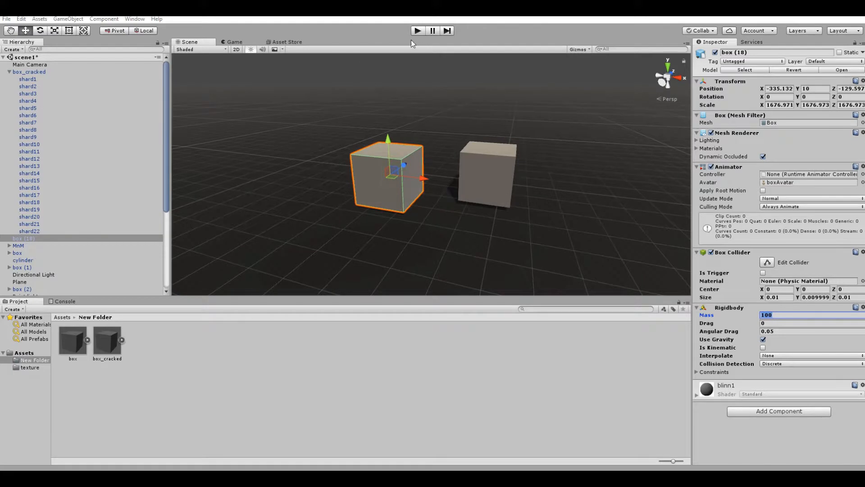
scroll(400, 100, down, 1)
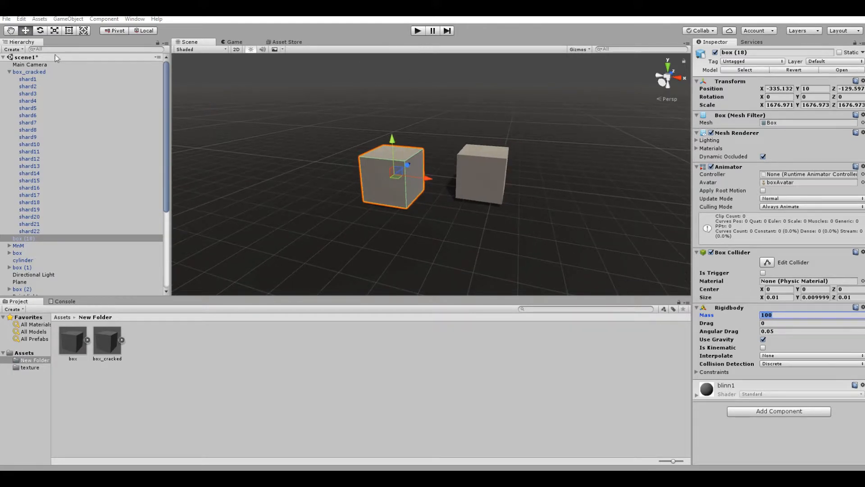
click(40, 64)
scroll(557, 206, down, 3)
scroll(586, 176, down, 3)
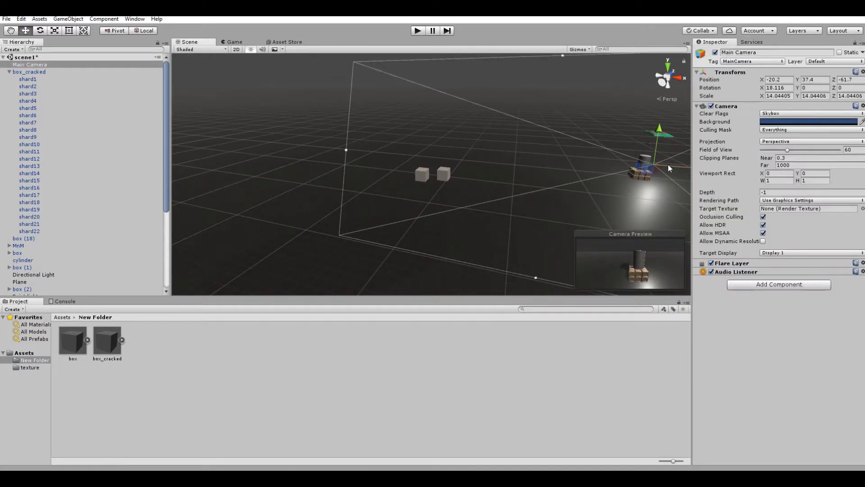
drag(679, 167, 369, 157)
mouse_move(420, 118)
mouse_down()
mouse_move(382, 234)
mouse_move(421, 117)
mouse_up()
alt+drag(442, 178, 581, 195)
drag(410, 147, 511, 161)
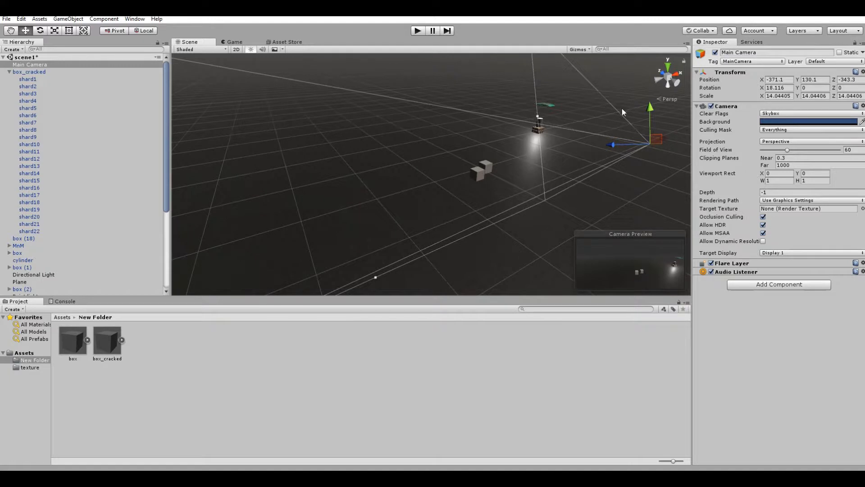
drag(651, 114, 445, 178)
drag(530, 132, 521, 177)
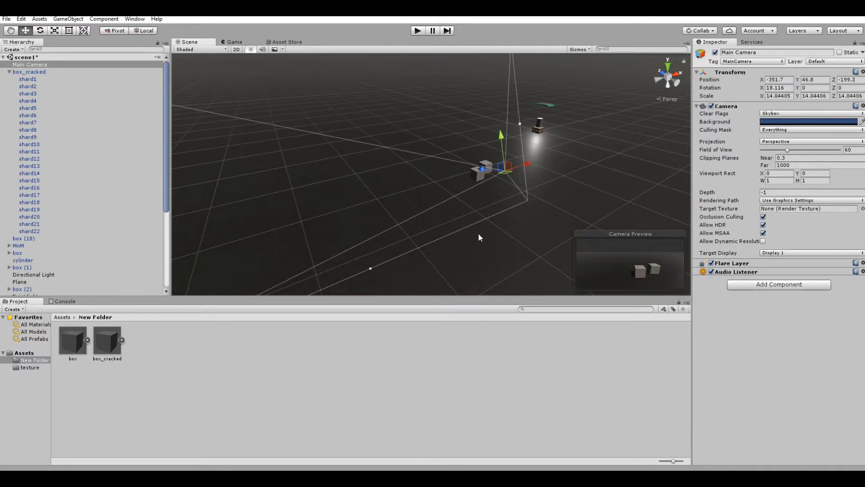
Run the scene to check how the cracked box's shards and the intact cube behave under physics, and stop it
scroll(479, 237, up, 6)
click(462, 187)
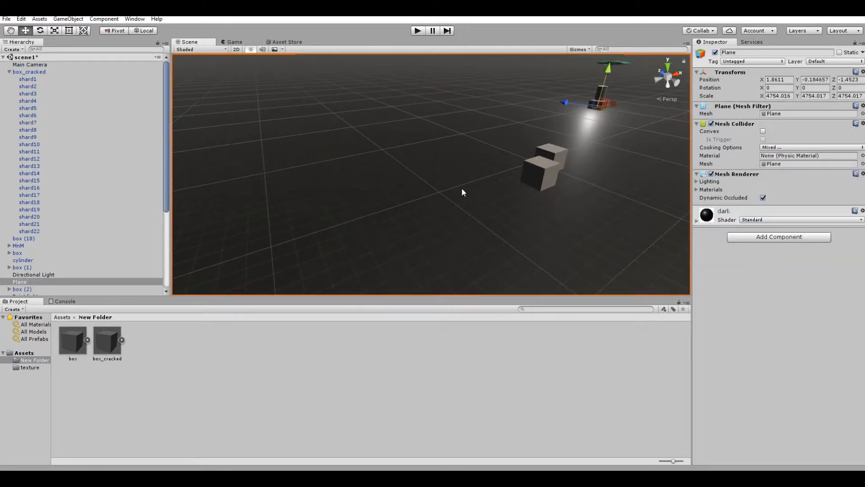
scroll(405, 193, down, 3)
scroll(415, 201, up, 1)
scroll(36, 125, down, 3)
scroll(36, 125, down, 2)
scroll(258, 148, up, 1)
scroll(108, 161, down, 3)
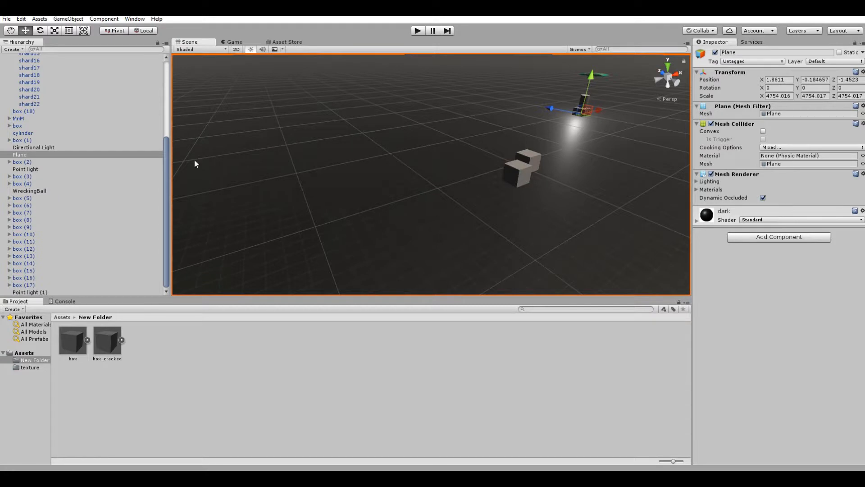
scroll(476, 184, down, 3)
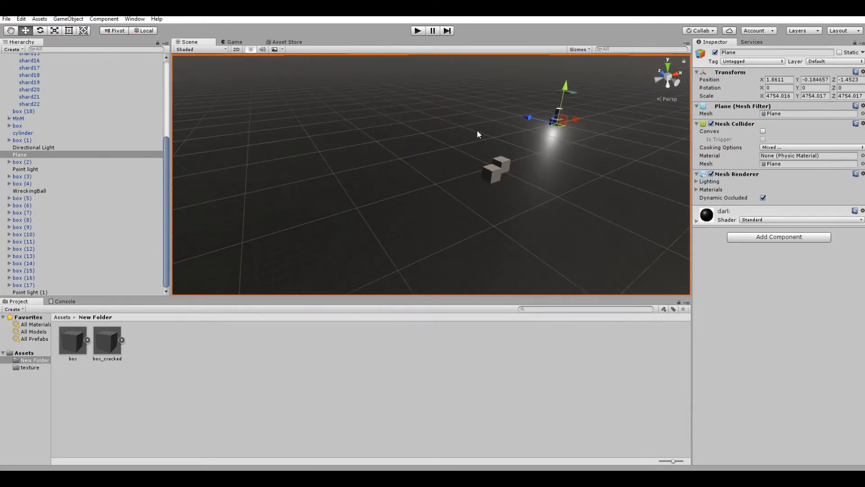
alt+drag(462, 183, 423, 166)
middle_drag(512, 155, 425, 145)
scroll(411, 144, up, 4)
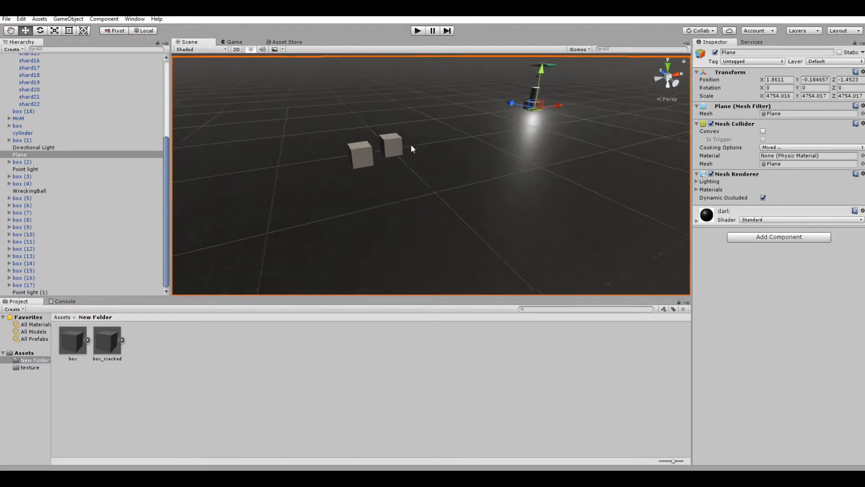
scroll(399, 142, up, 1)
click(418, 30)
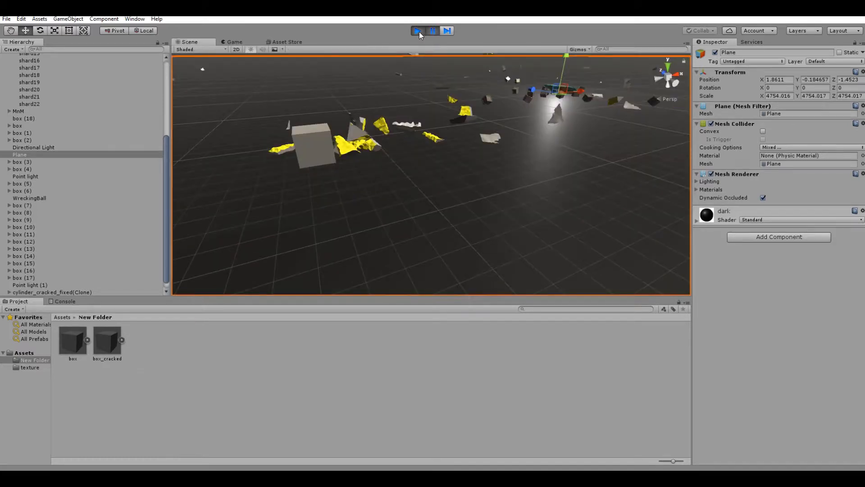
click(424, 31)
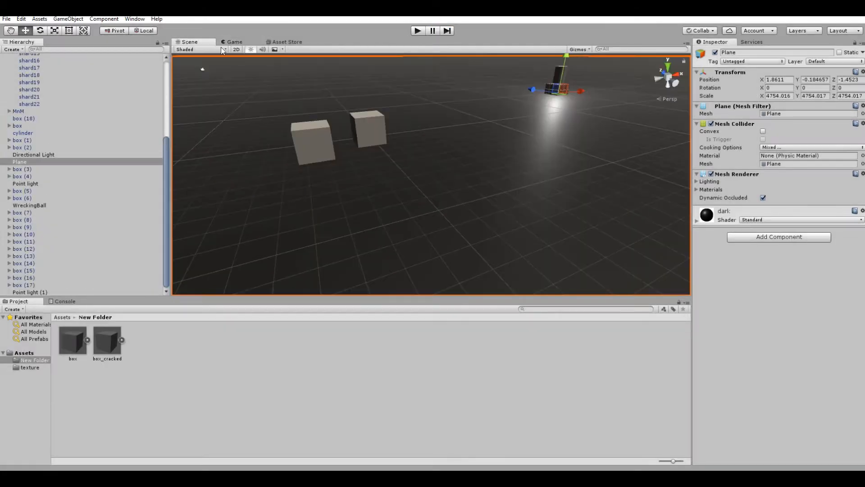
Create a sphere and place it above the intact cube at about X -333.6, Y 28.4, Z -133.7
click(312, 137)
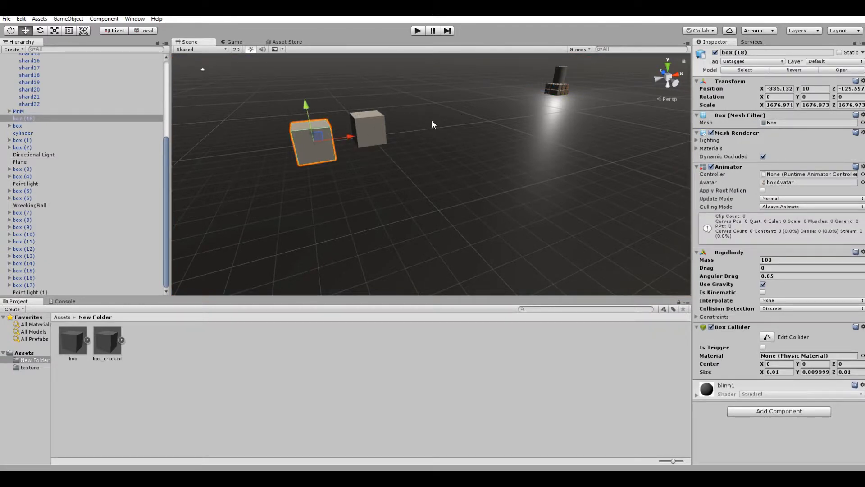
scroll(51, 110, up, 6)
click(12, 49)
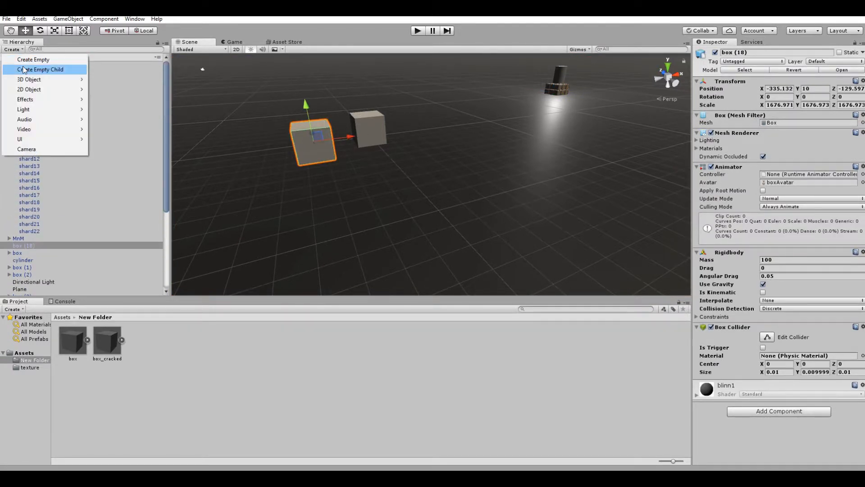
mouse_move(30, 81)
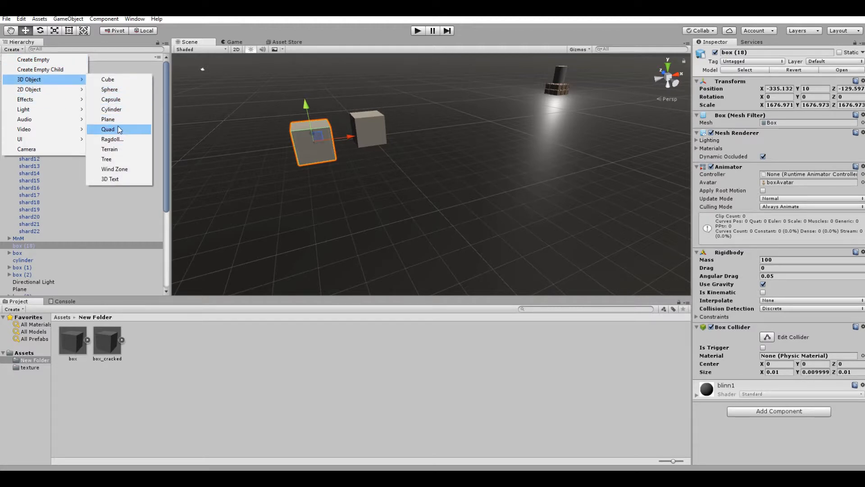
click(109, 90)
drag(428, 138, 354, 119)
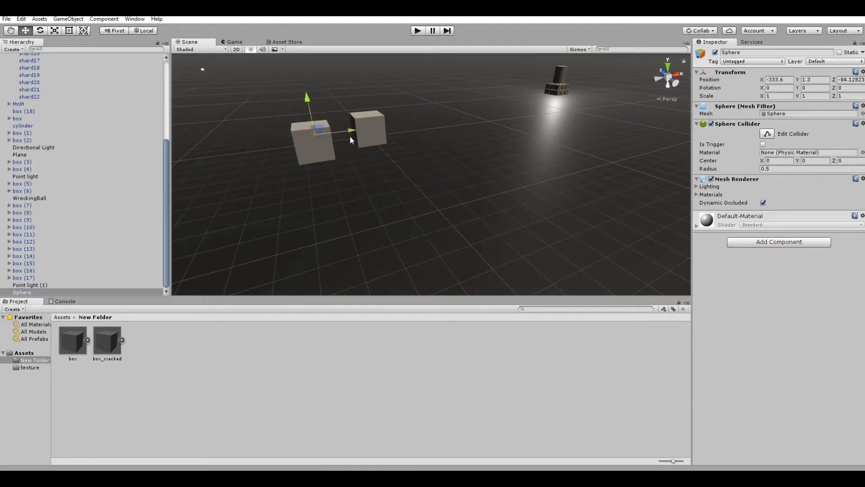
alt+drag(268, 113, 358, 136)
drag(328, 165, 407, 135)
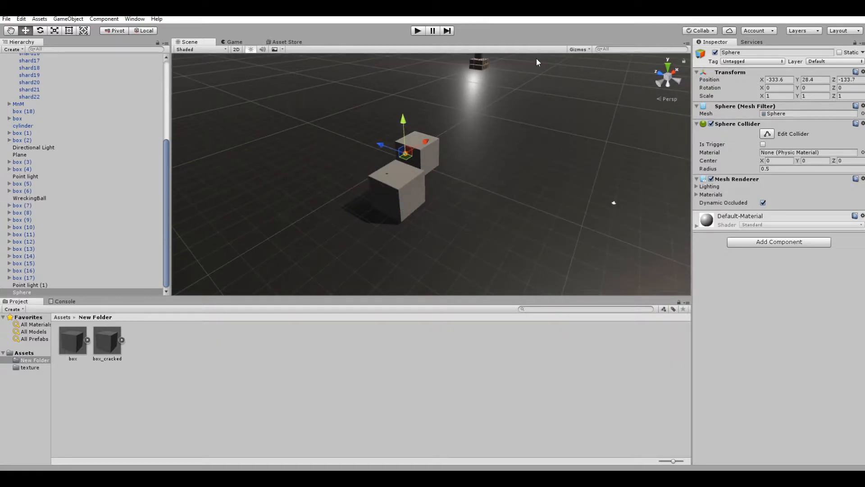
Scale the sphere uniformly to about 5.51 and raise it above the intact cube to about Y 48.3, Z -128.5
alt+drag(433, 159, 627, 218)
key(r)
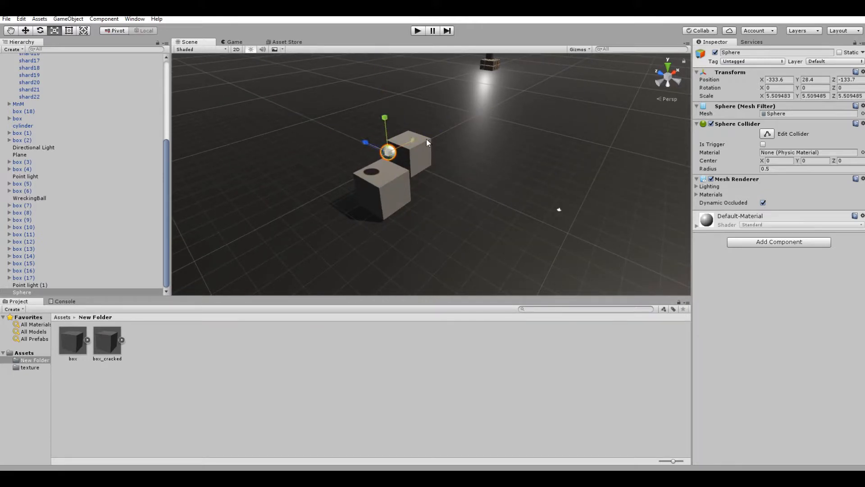
key(w)
drag(385, 125, 381, 68)
Collapse the box_cracked object's list of shards in the Hierarchy
click(766, 242)
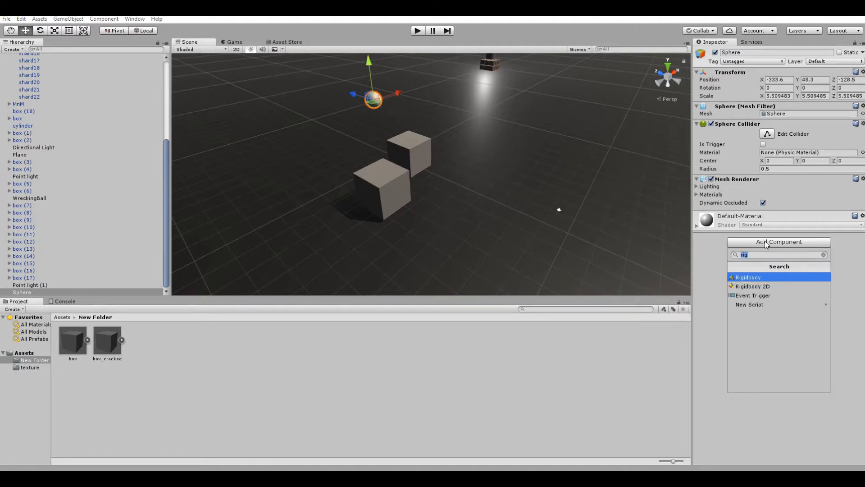
click(765, 241)
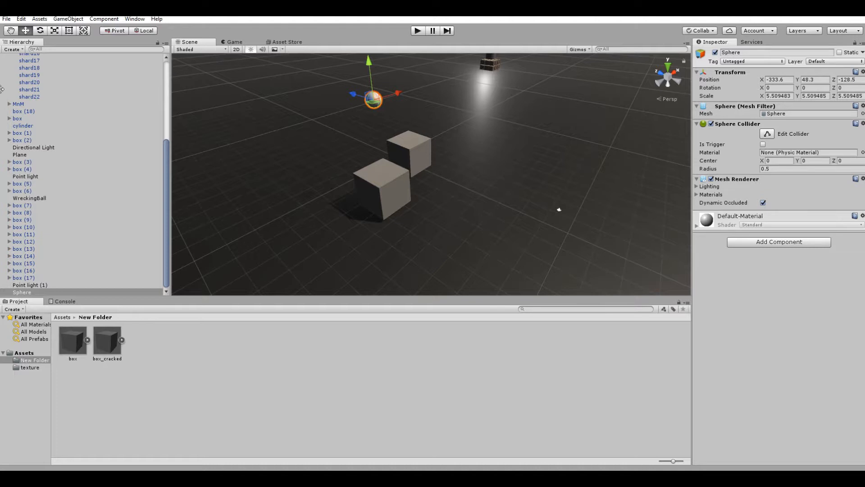
scroll(112, 122, up, 6)
click(9, 72)
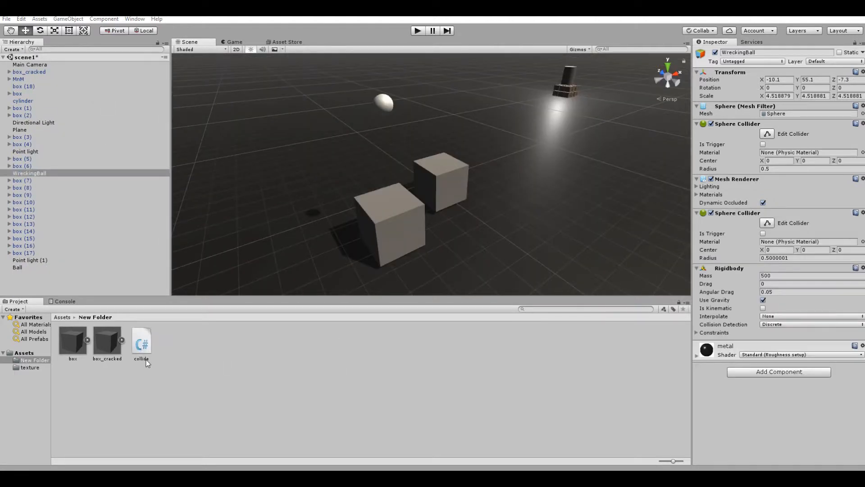
Open the collide script in the code editor, dismissing the Visual Studio sign-in and the project loading warning
double_click(144, 356)
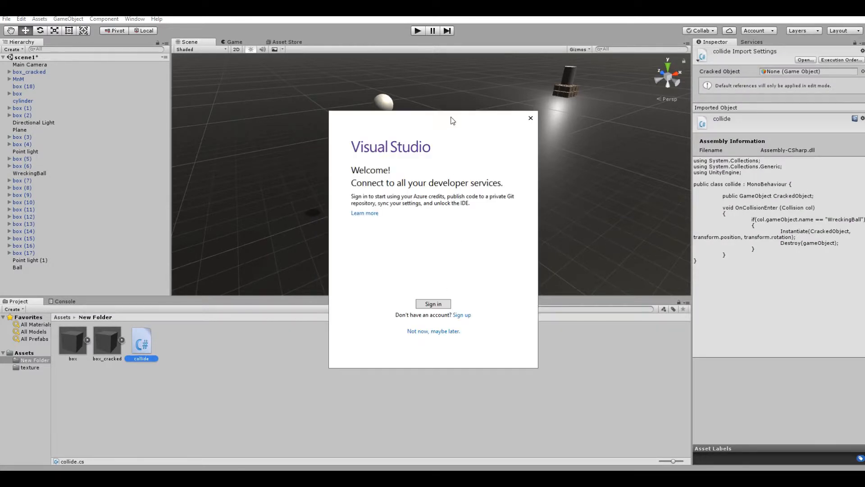
click(530, 119)
click(464, 274)
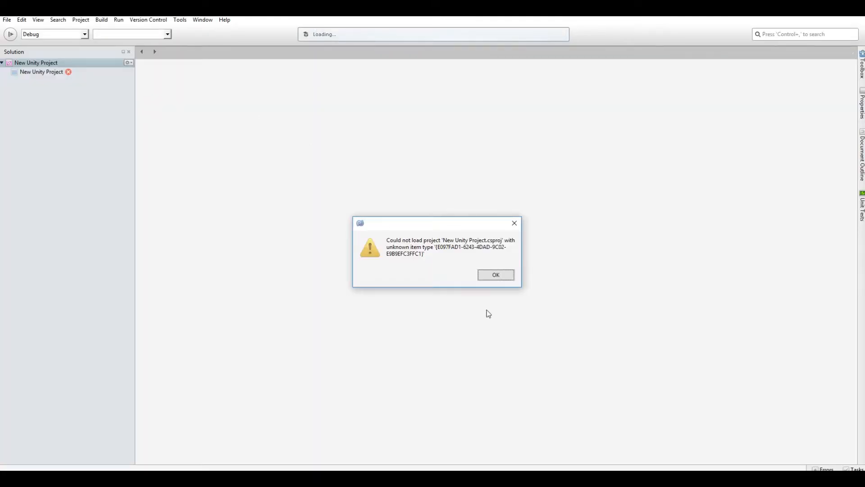
click(487, 276)
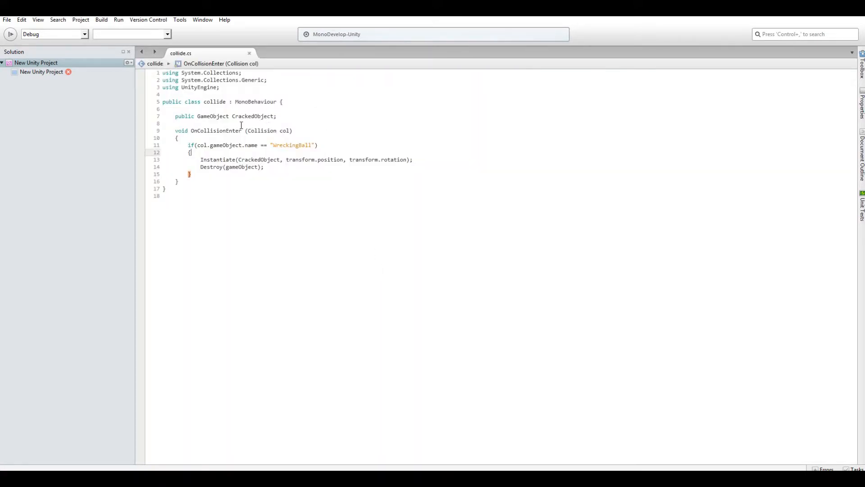
Examine the collide script's CrackedObject variable, its OnCollisionEnter name check, and its Instantiate and Destroy calls
drag(177, 118, 278, 119)
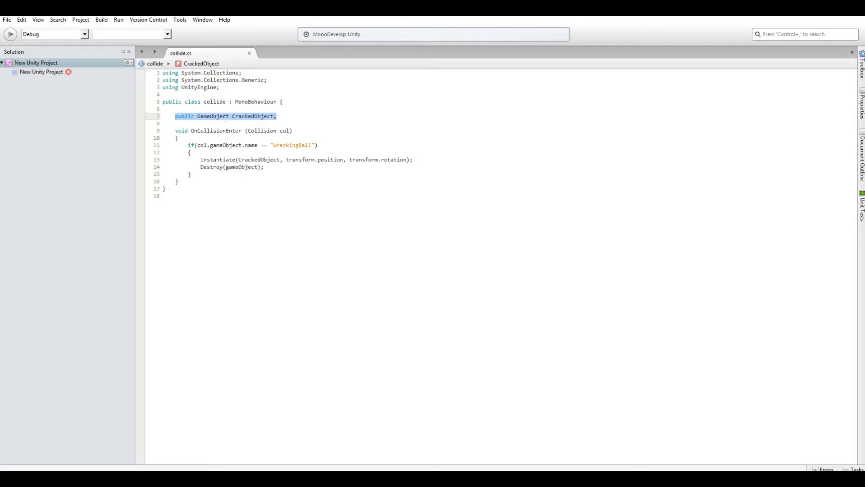
drag(232, 117, 293, 118)
click(276, 118)
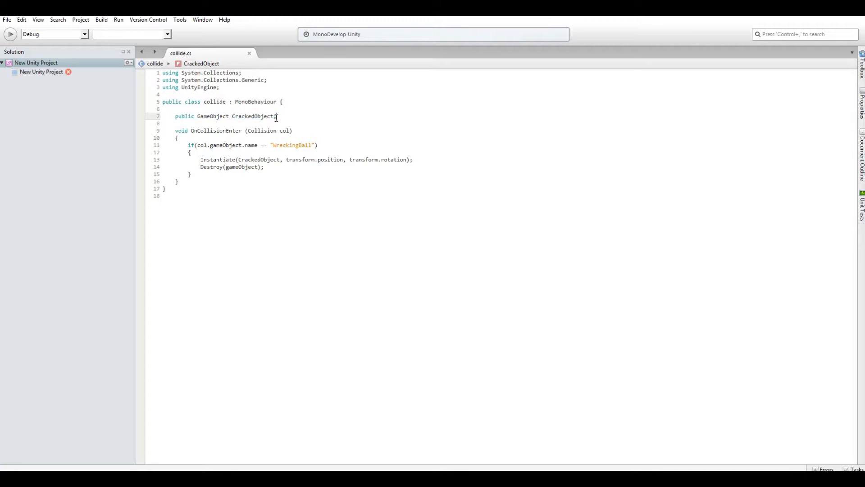
drag(242, 159, 278, 160)
click(278, 160)
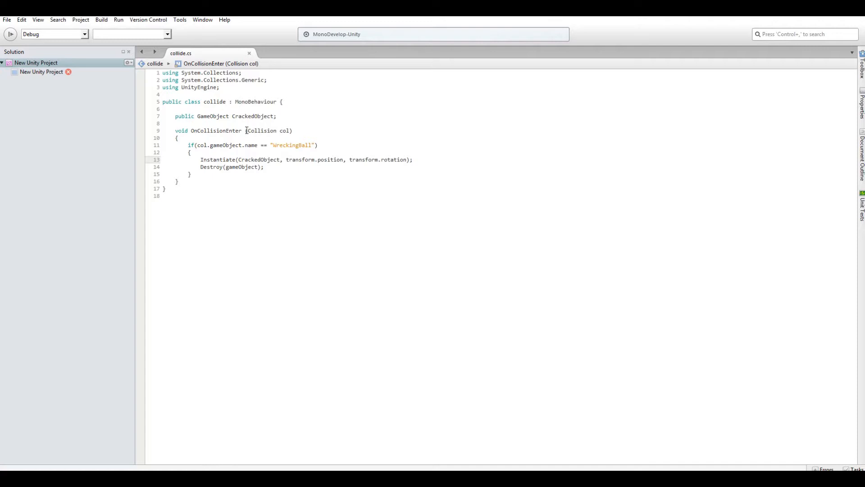
click(280, 130)
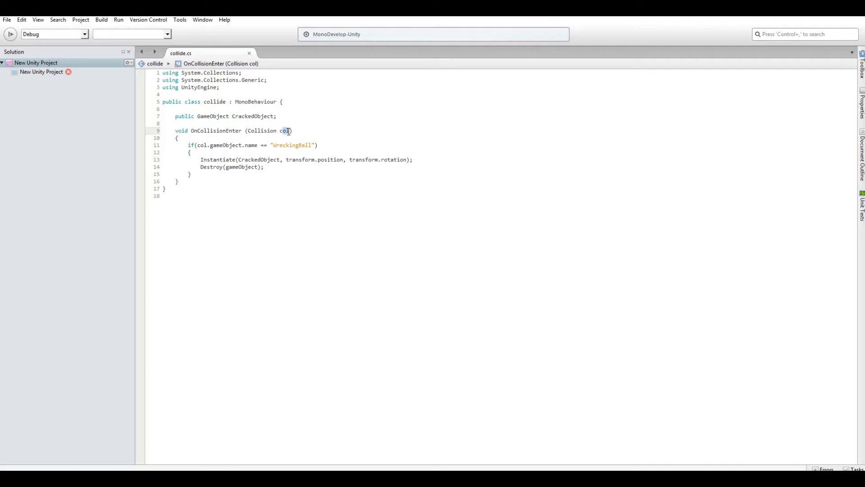
drag(191, 130, 224, 126)
click(186, 139)
drag(277, 146, 306, 143)
click(306, 145)
drag(201, 160, 231, 164)
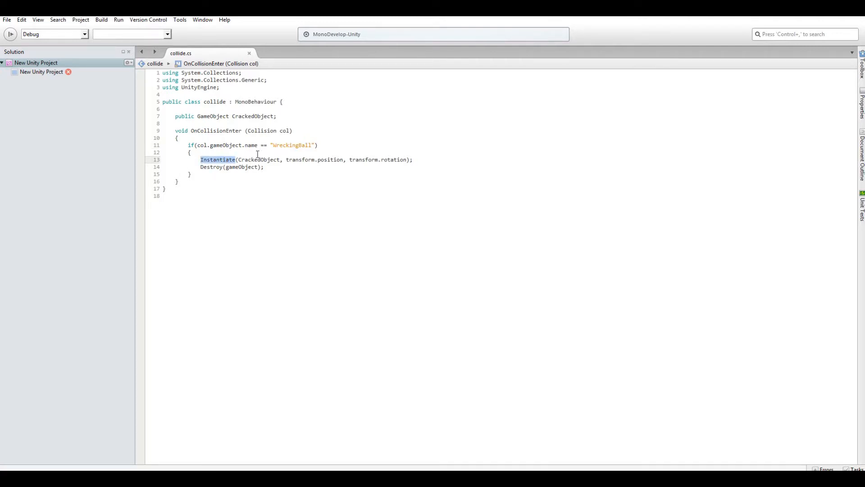
drag(243, 162, 281, 161)
click(255, 161)
drag(201, 167, 265, 168)
click(265, 167)
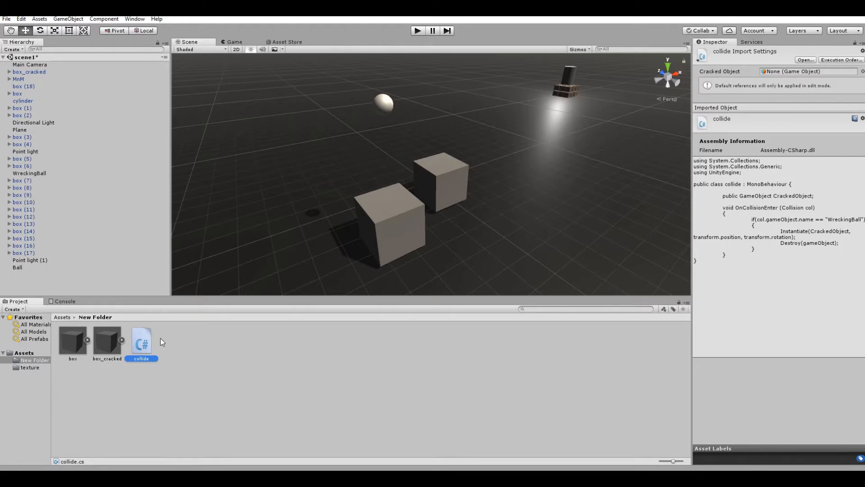
Switch to Unity and attach the collide script to the intact cube, box (18)
drag(142, 351, 389, 214)
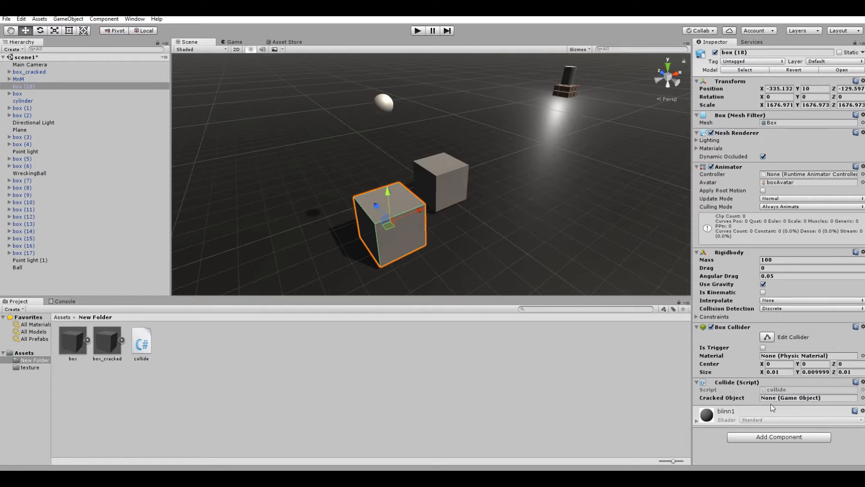
click(29, 64)
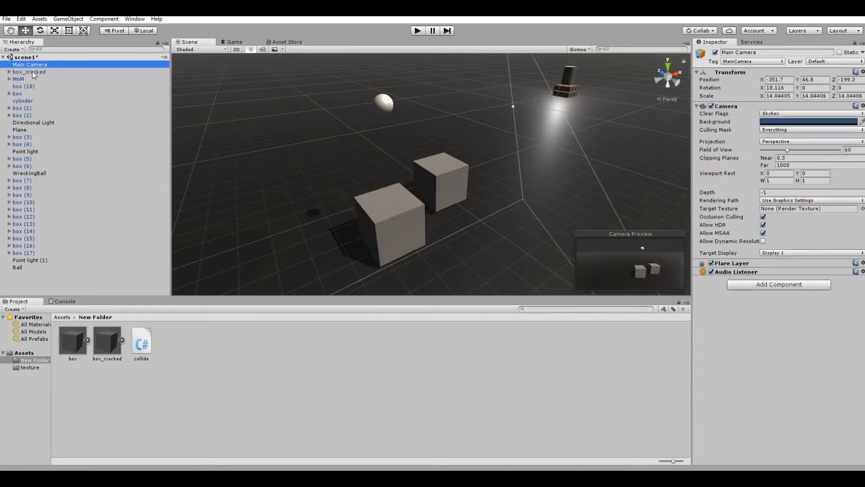
click(32, 72)
click(396, 230)
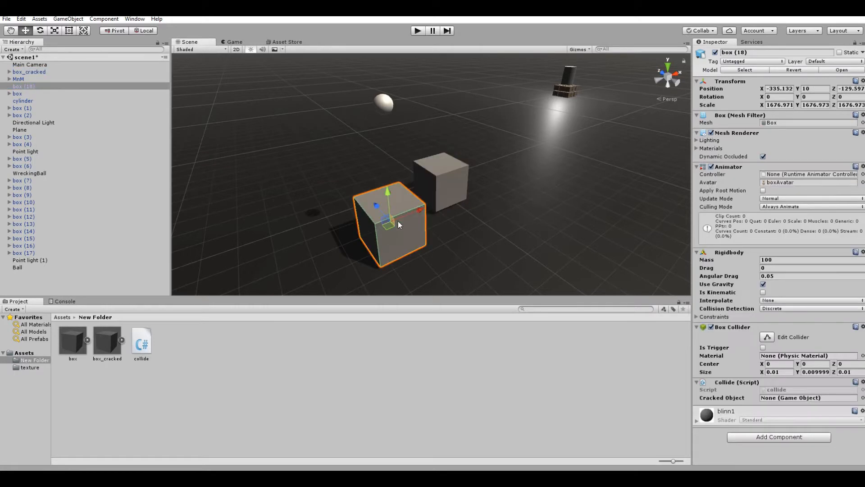
Assign the scene's box_cracked as the Cracked Object of the collide script on the intact cube
click(863, 397)
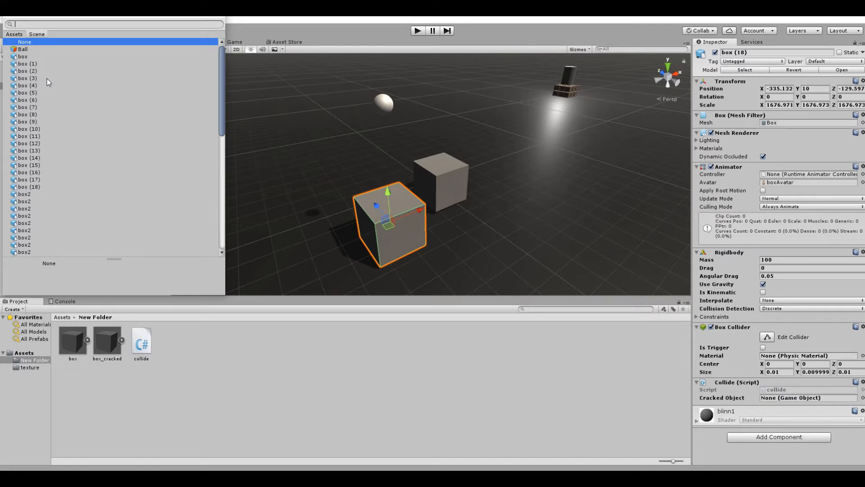
scroll(47, 78, down, 5)
scroll(49, 114, down, 3)
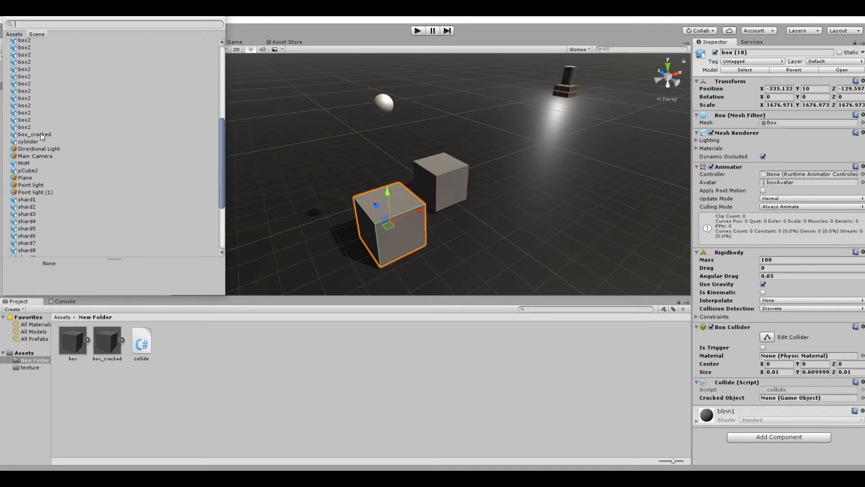
click(41, 134)
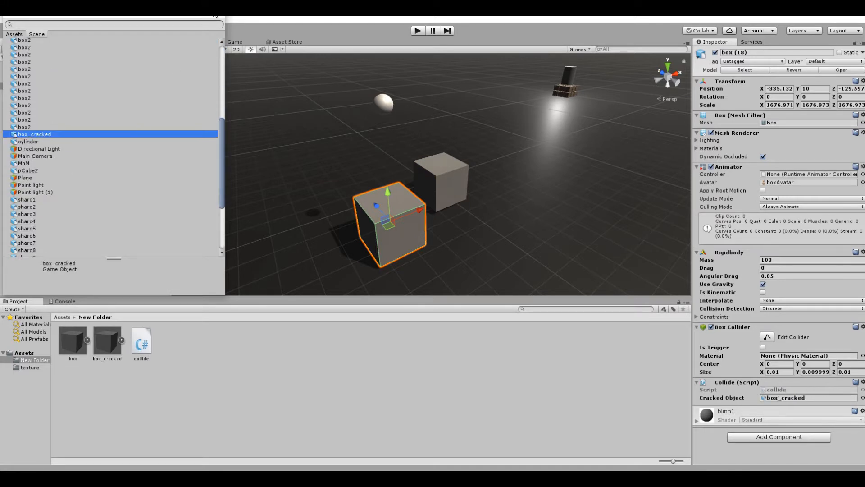
click(217, 14)
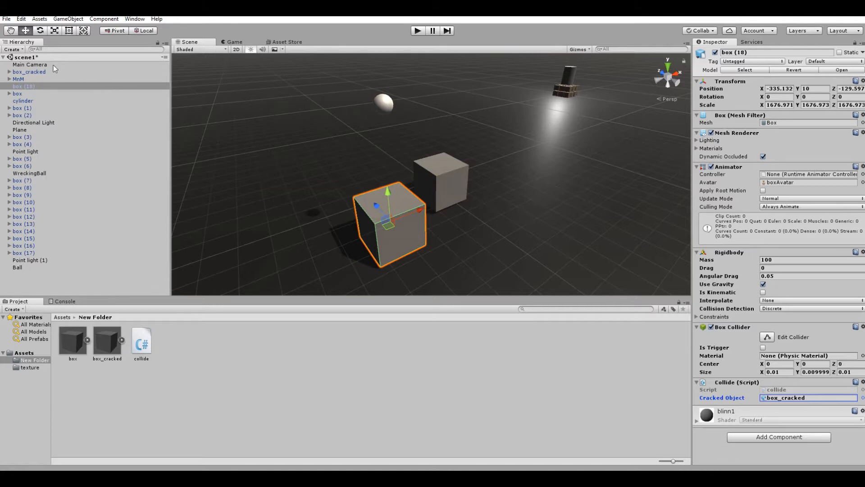
Check the cracked box, the intact cube and the sphere's object name against the collide script
click(22, 71)
click(371, 218)
click(384, 104)
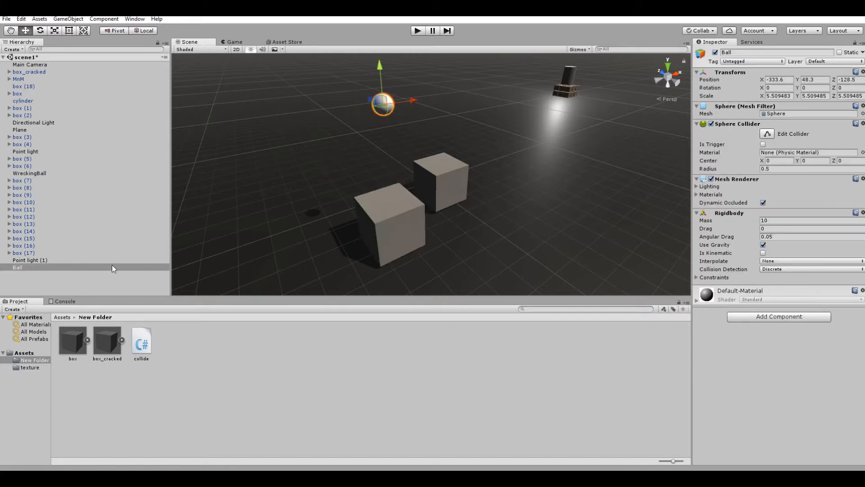
double_click(41, 267)
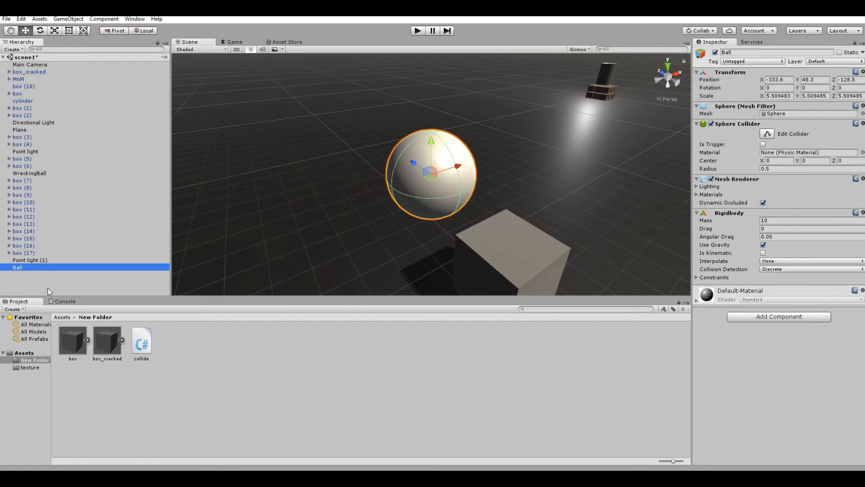
click(141, 343)
right_click(153, 342)
click(48, 271)
click(45, 269)
Reopen the collide script, change the object name in its collision condition to "Ball", save it and quit the editor
double_click(140, 341)
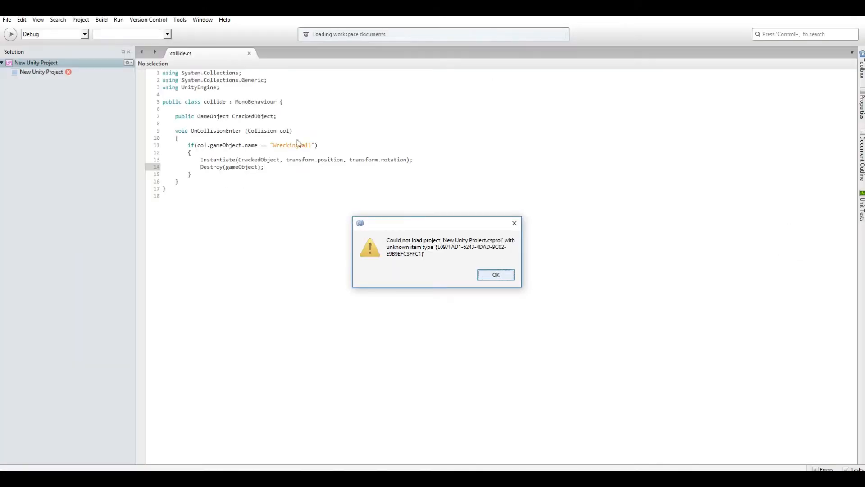
click(489, 274)
click(299, 145)
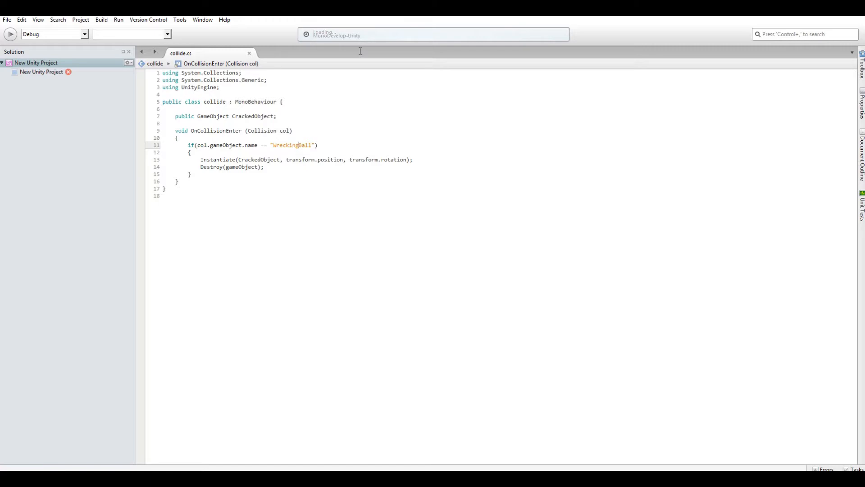
key(BackSpace)
key(BackSpace)
key(BackSpace)
key(BackSpace)
key(BackSpace)
key(BackSpace)
key(BackSpace)
key(BackSpace)
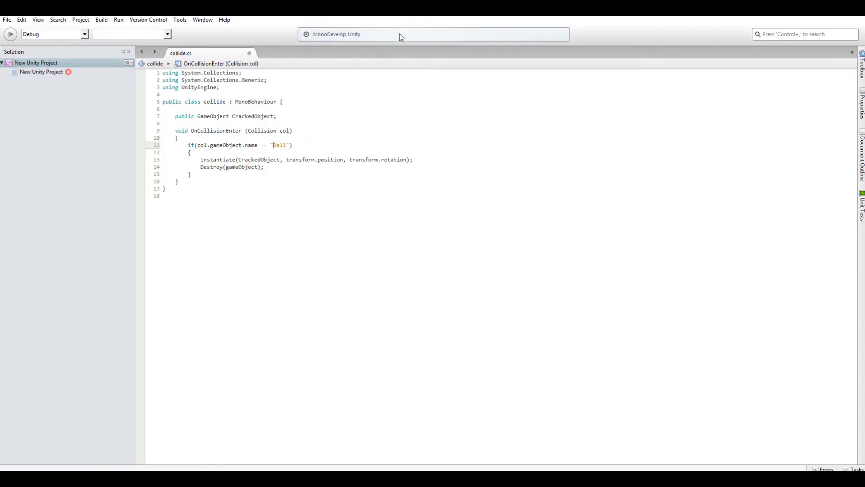
key(alt+F4)
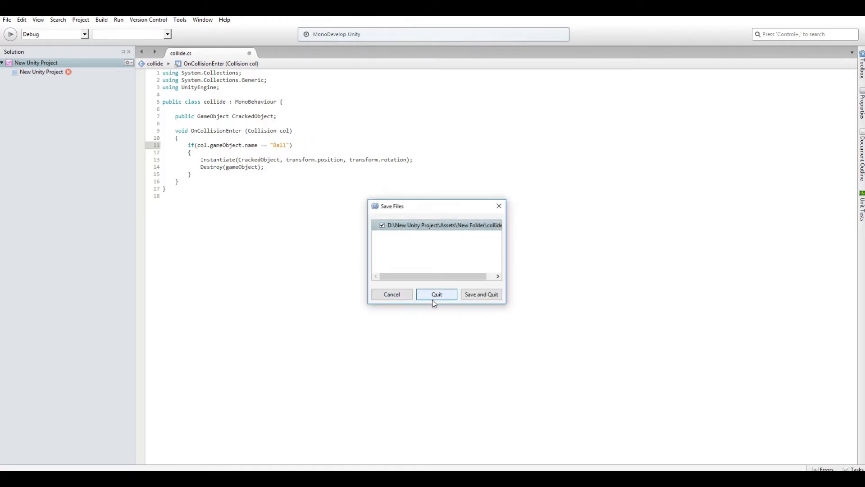
click(481, 294)
Run the scene in the Game view to test the ball's impact on the intact cube, and stop it
scroll(475, 156, down, 3)
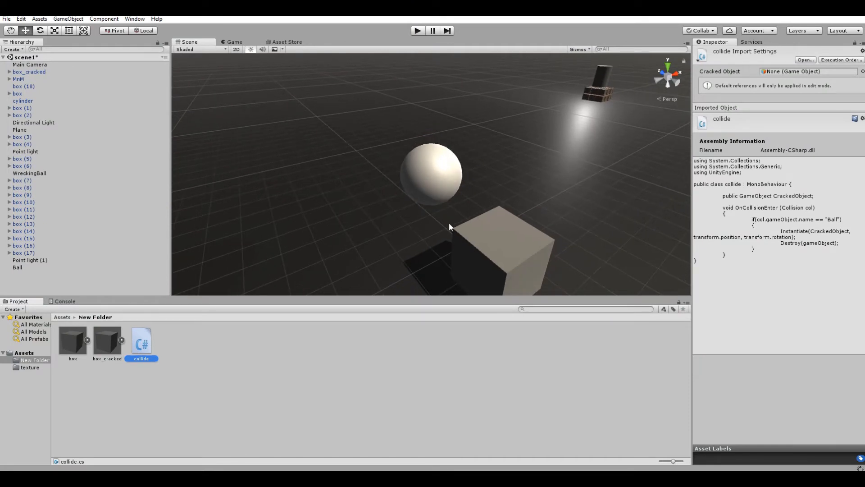
scroll(459, 220, down, 3)
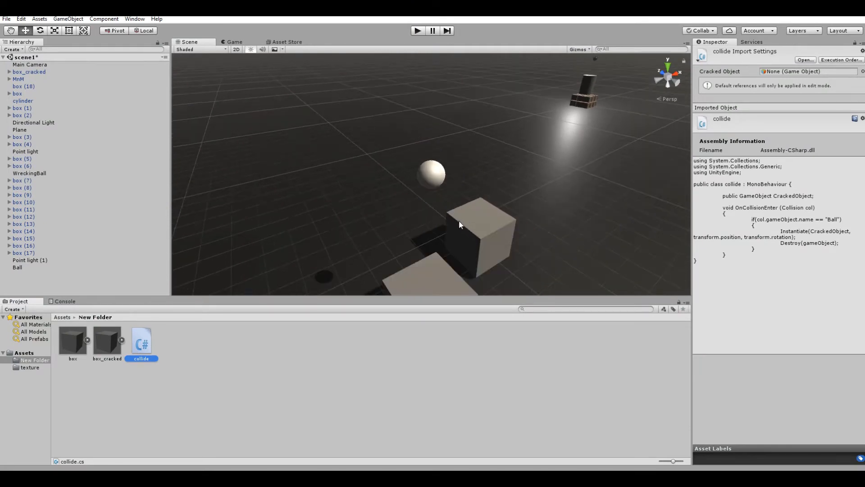
scroll(459, 220, down, 3)
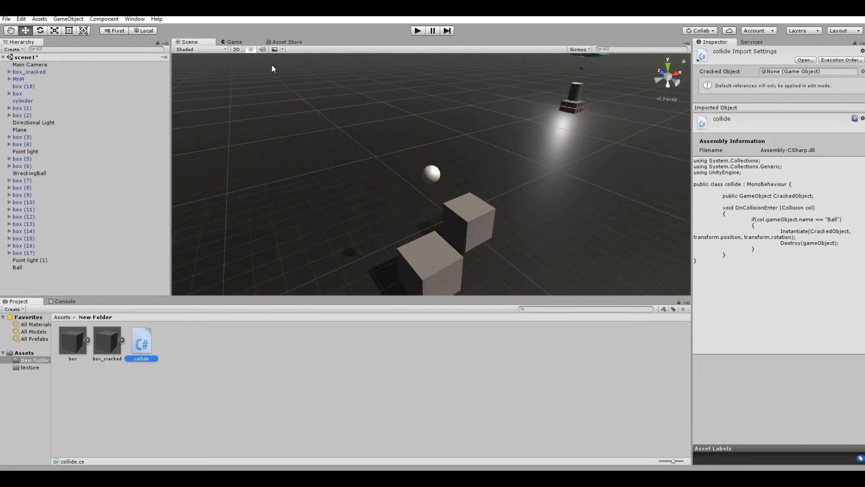
click(232, 42)
click(419, 30)
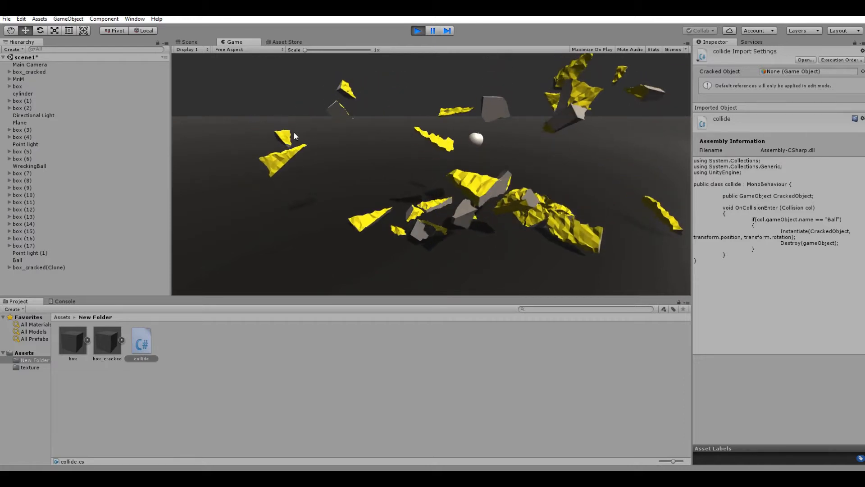
click(418, 29)
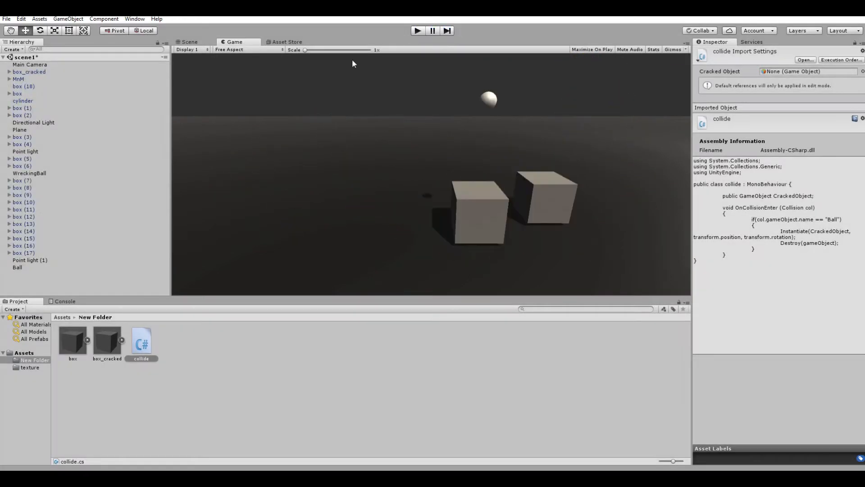
Create a prefab from the scene's box_cracked object in New Folder and reselect the cracked cube in the scene
click(193, 42)
click(452, 204)
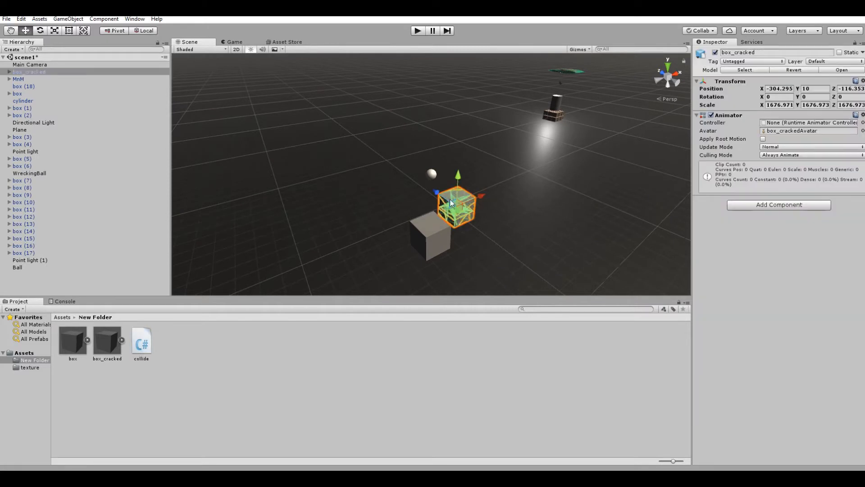
click(440, 225)
click(458, 203)
drag(32, 72, 227, 385)
drag(284, 352, 172, 330)
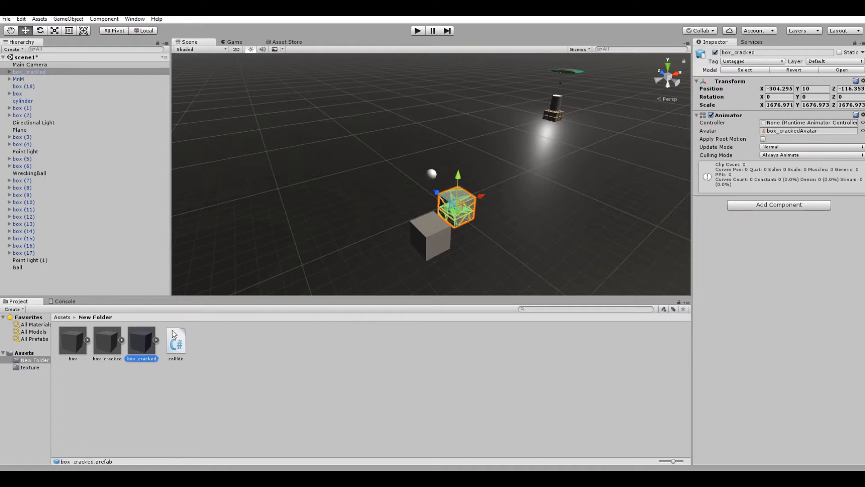
click(159, 342)
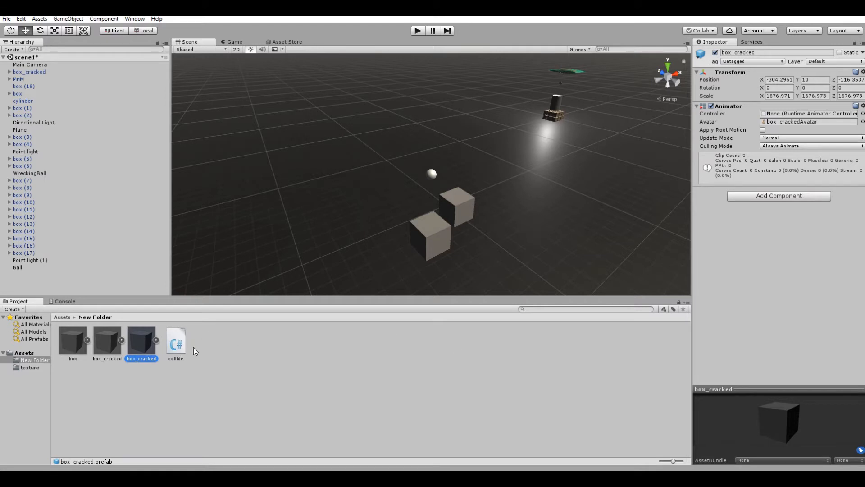
click(462, 204)
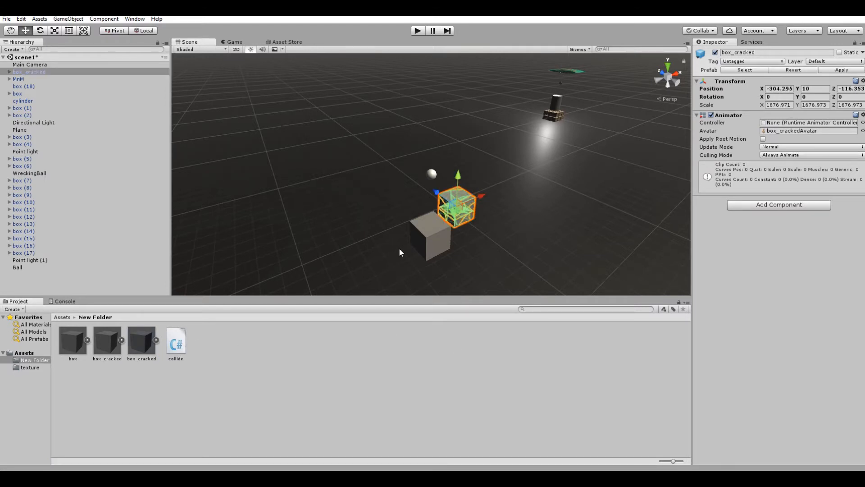
Delete the cracked cube from the scene and assign the box_cracked prefab as the intact cube's Cracked Object
key(Delete)
click(80, 339)
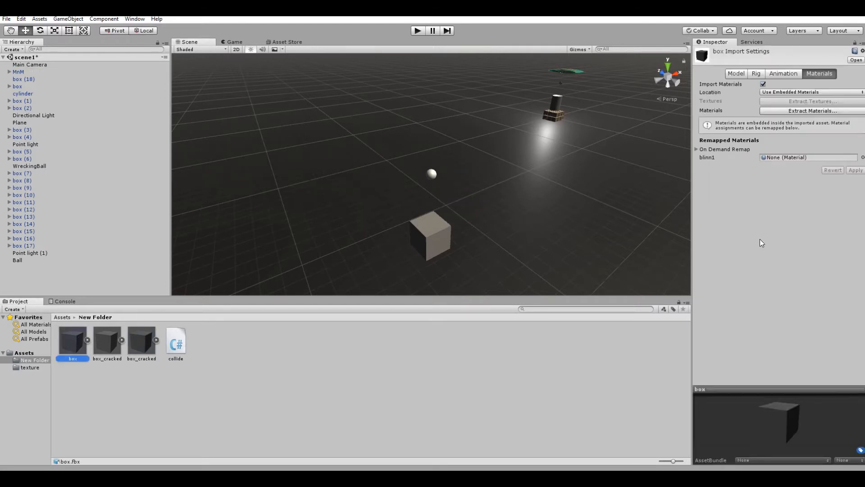
click(440, 239)
drag(137, 345, 807, 399)
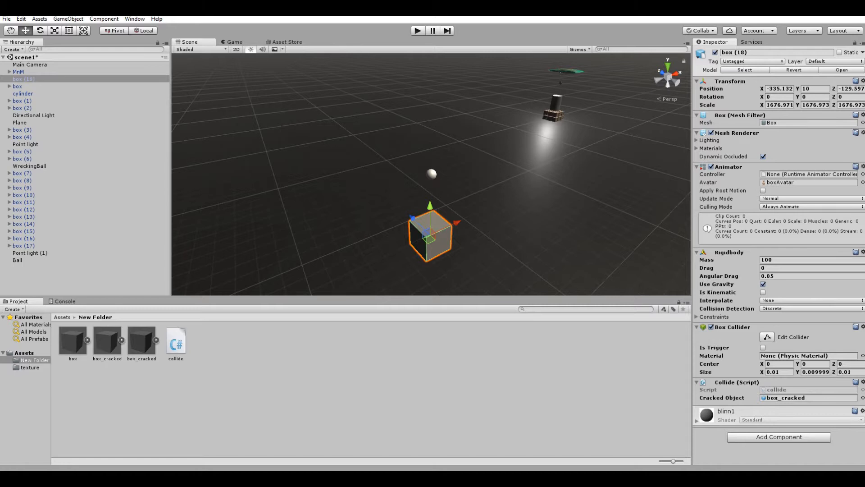
Run the scene to test the intact cube with the newly assigned box_cracked prefab, and stop it
click(415, 30)
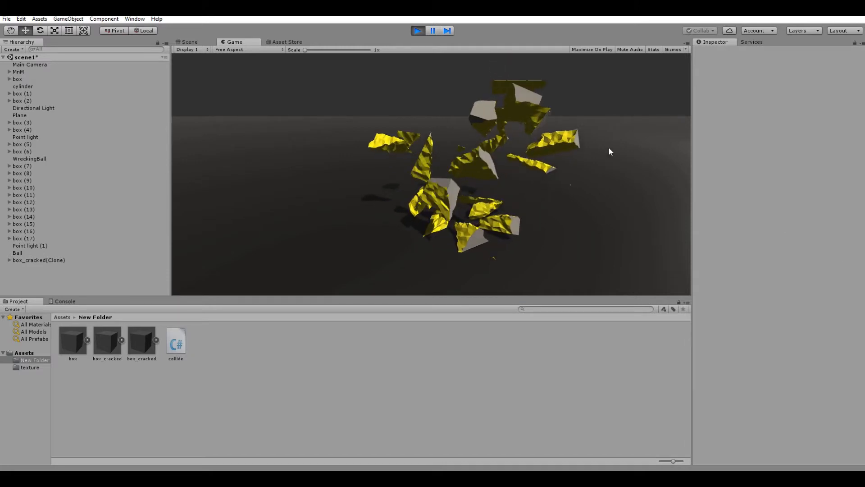
click(420, 31)
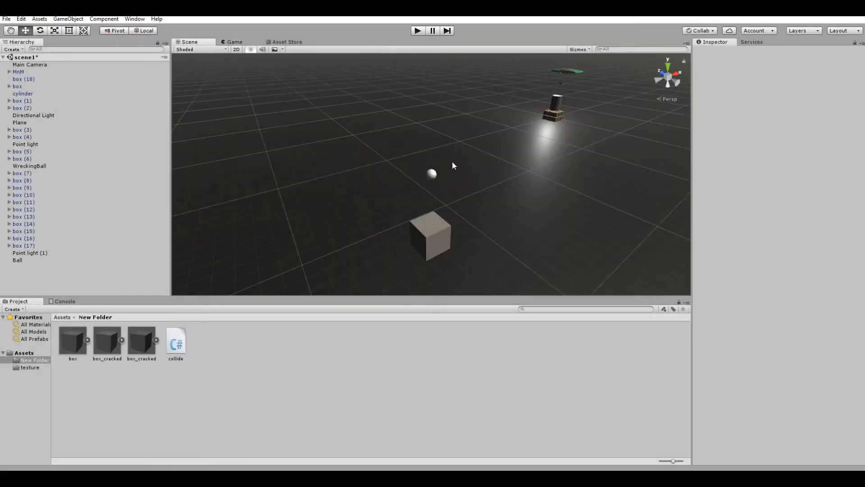
Scale the Ball up uniformly to about 9.68 and test-run its impact on the cube in the Game view
click(433, 174)
click(773, 219)
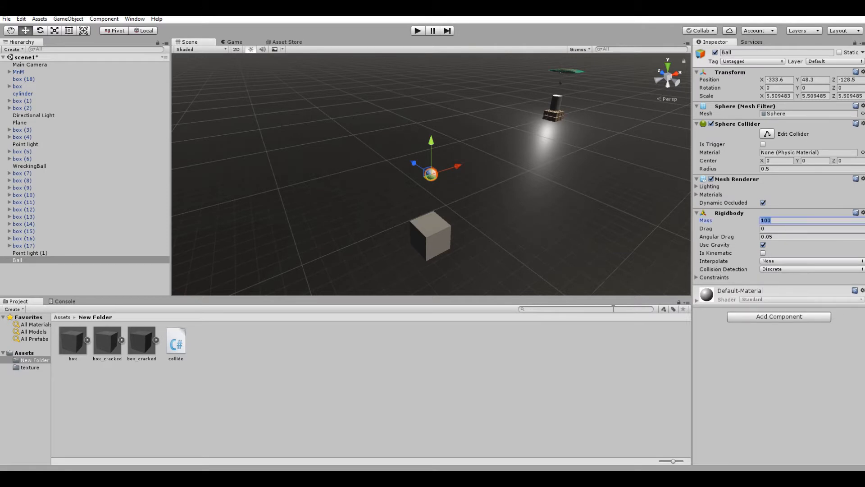
click(431, 176)
key(r)
drag(431, 175, 467, 195)
click(418, 31)
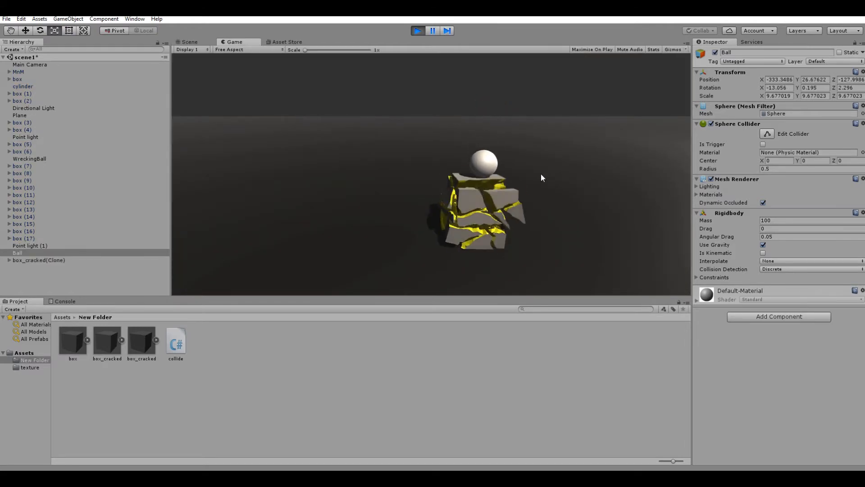
click(417, 30)
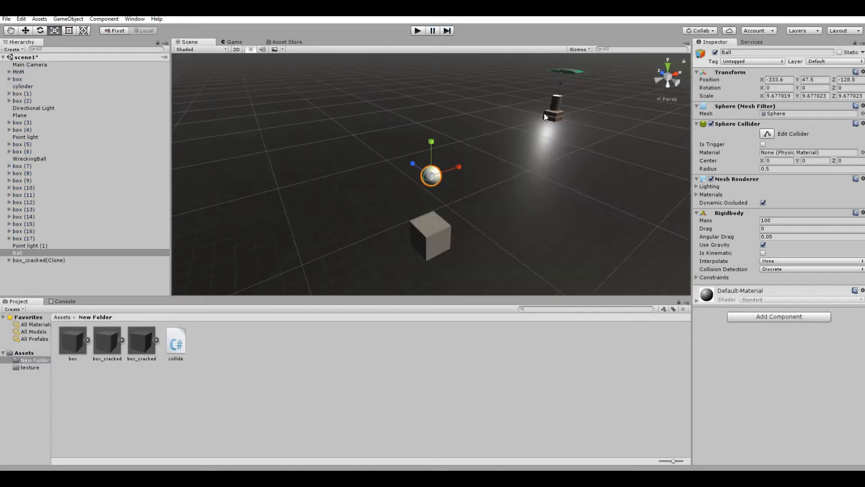
Review the component settings of the Ball and the intact cube, and the box_cracked prefab in New Folder
click(513, 143)
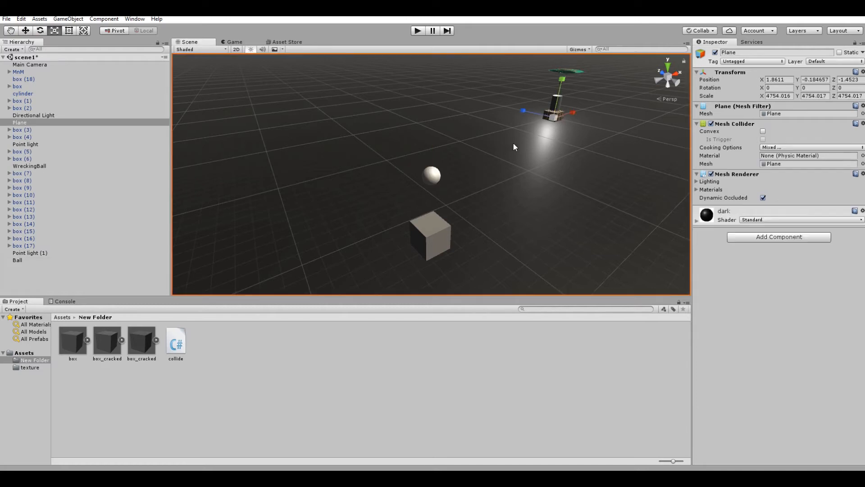
scroll(581, 131, up, 1)
click(432, 179)
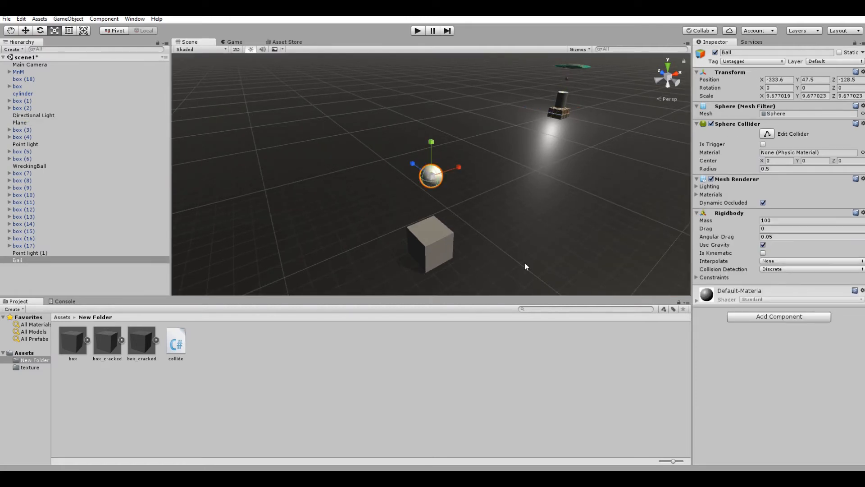
click(439, 241)
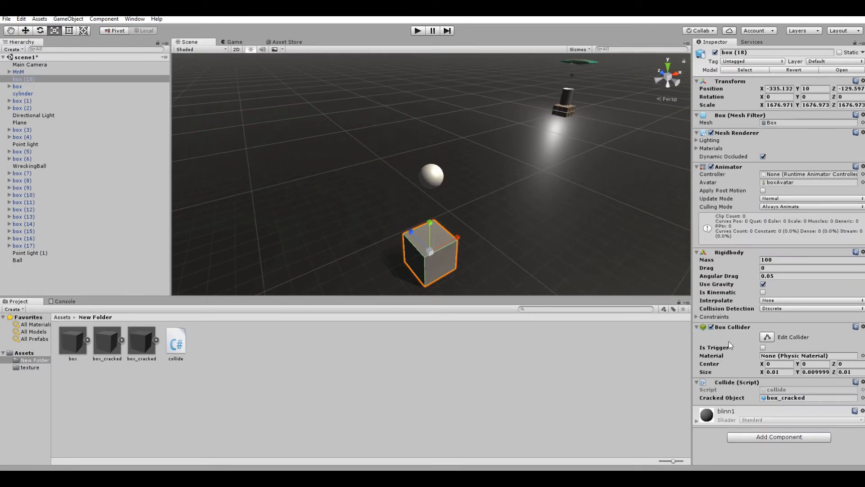
click(141, 340)
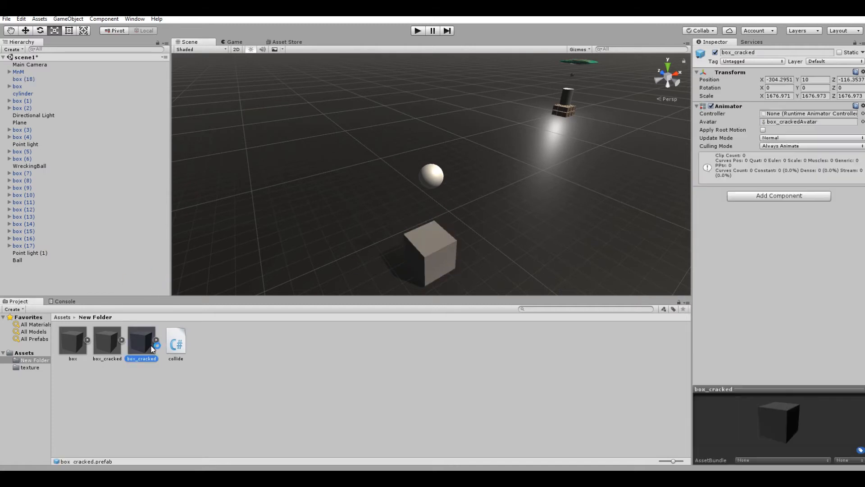
Examine the cylinder on the crate stack, including its Rigidbody, Mesh Collider and Collide script settings
scroll(588, 149, down, 1)
middle_drag(576, 136, 342, 257)
alt+right_drag(343, 257, 446, 175)
click(452, 161)
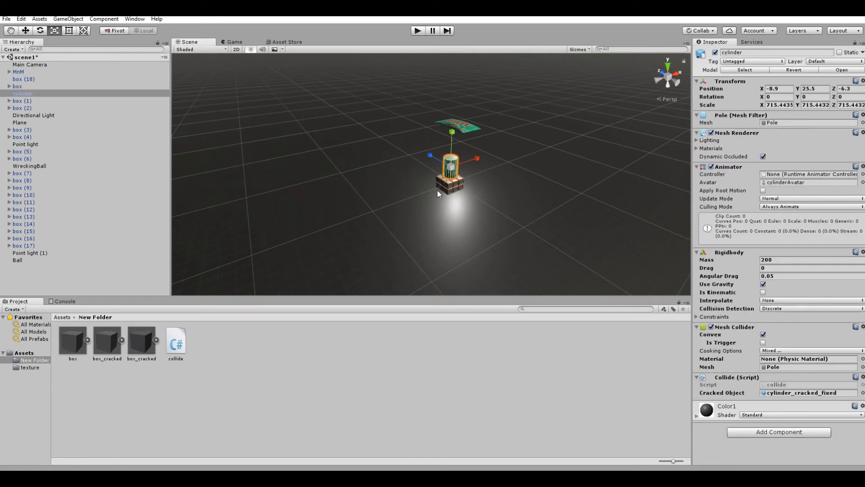
key(f)
scroll(438, 171, down, 6)
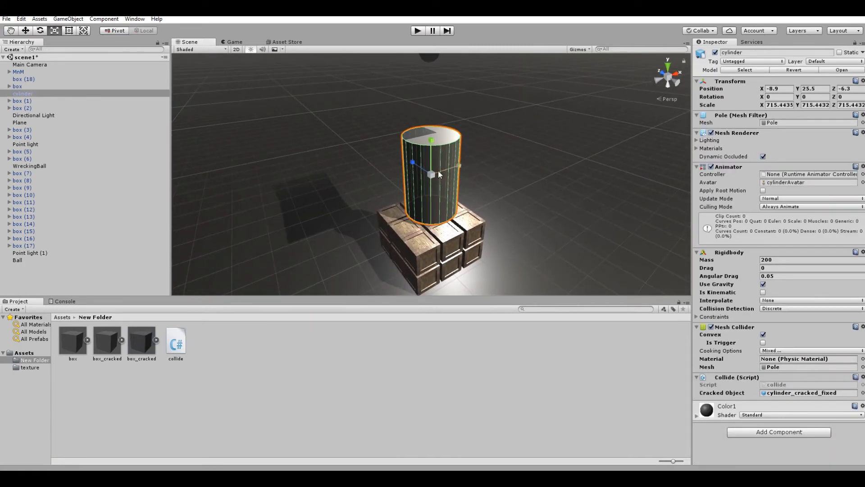
scroll(359, 215, down, 8)
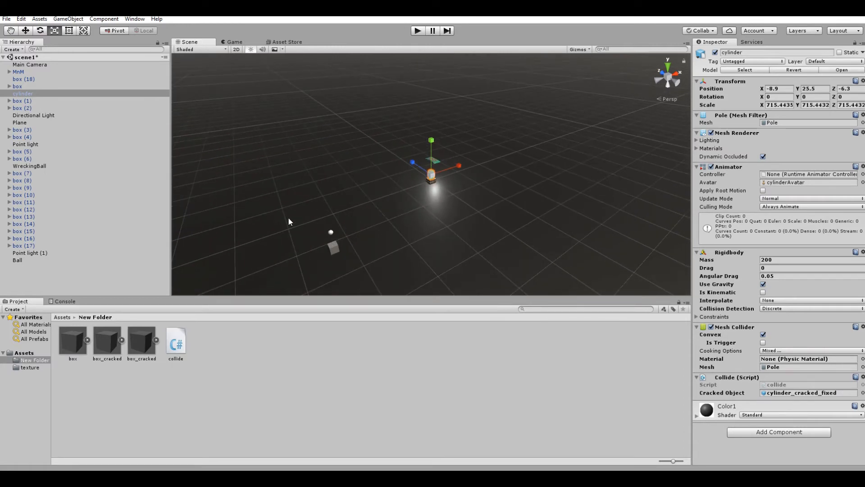
Move the Main Camera to face the crate stack and cylinder, at about X -22.4, Y 55, Z -106
click(28, 65)
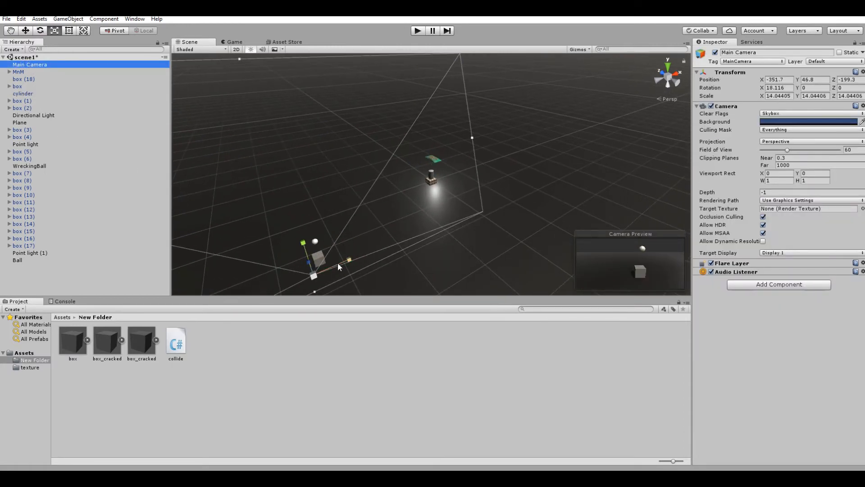
key(w)
drag(351, 263, 449, 179)
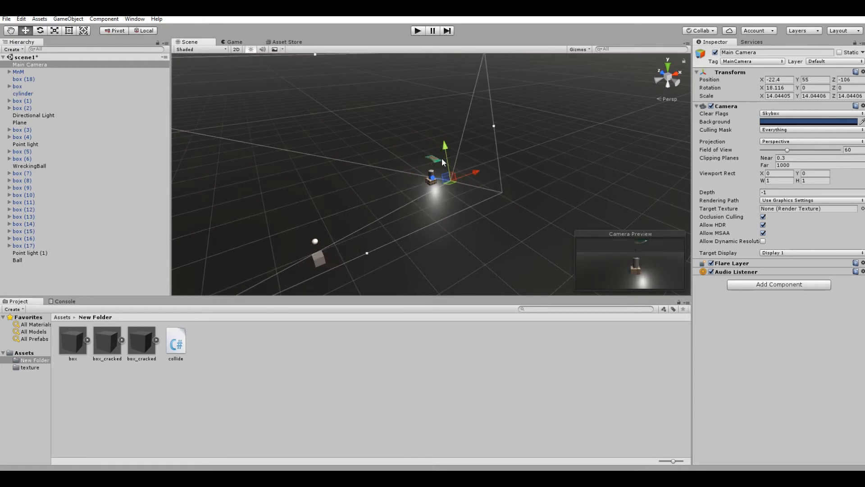
click(443, 161)
Run the scene from the new camera position to test the crate stack, and stop it
click(417, 31)
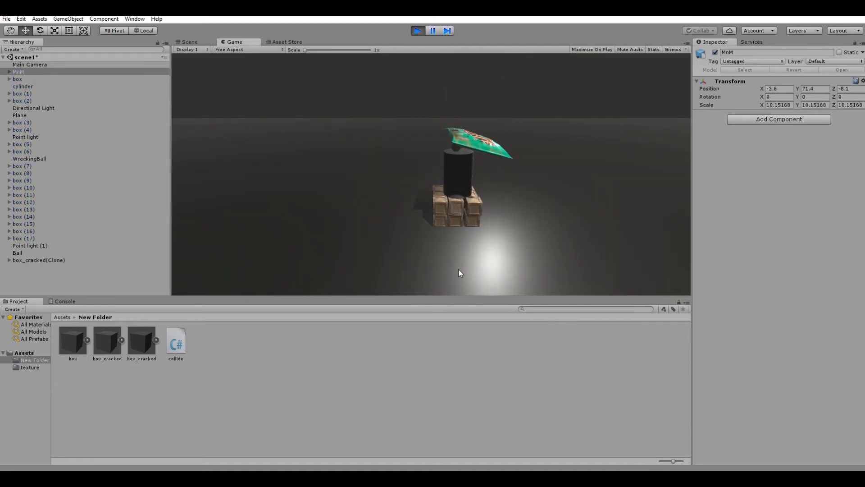
click(414, 33)
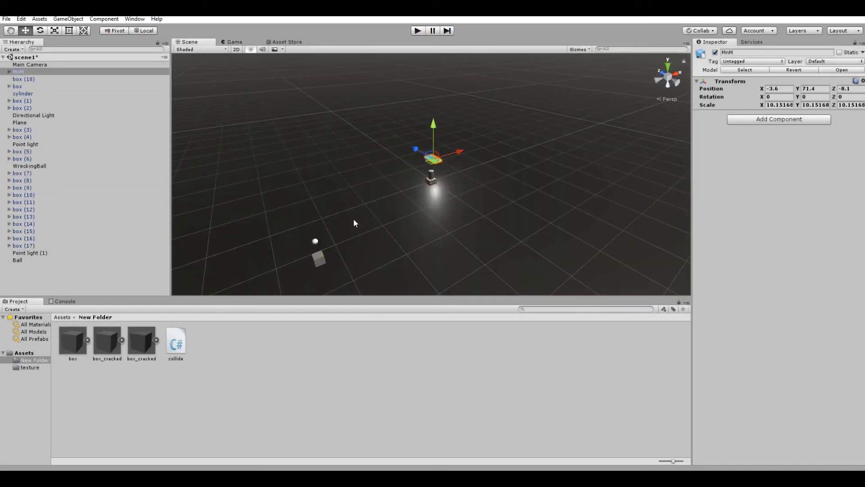
click(329, 277)
right_click(185, 336)
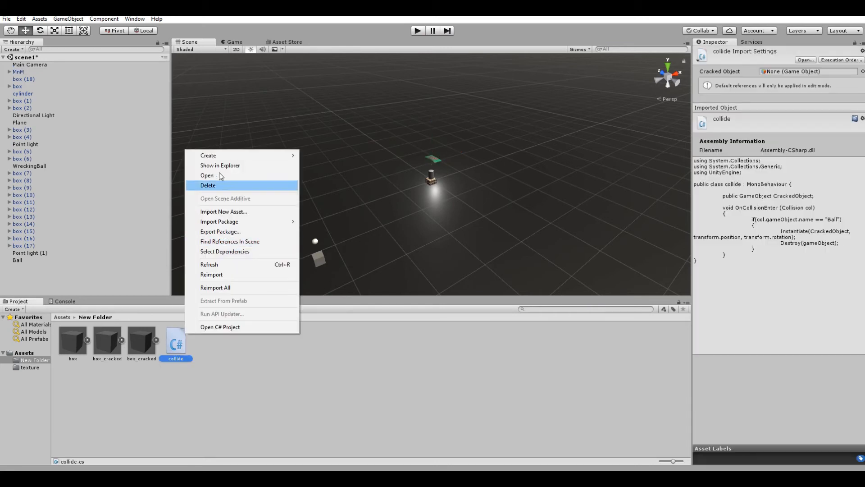
mouse_move(242, 157)
click(378, 410)
Open the collide script in the code editor, dismissing the Visual Studio sign-in and the project load error
double_click(175, 338)
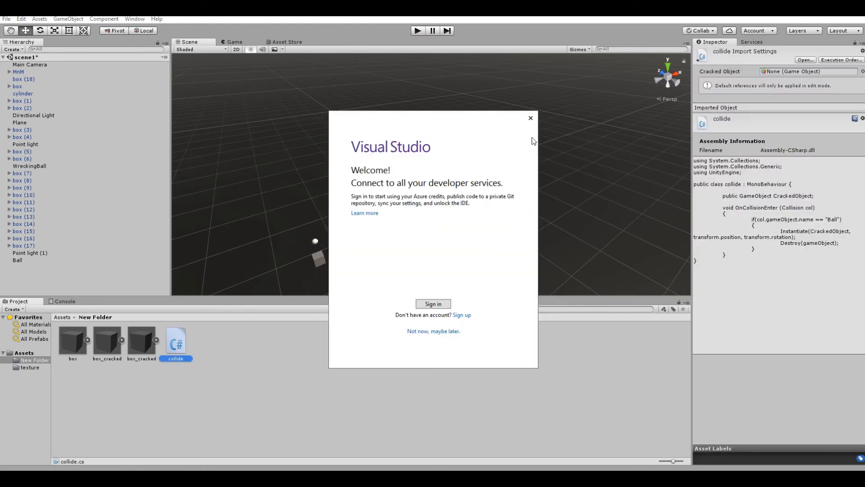
click(531, 118)
click(463, 276)
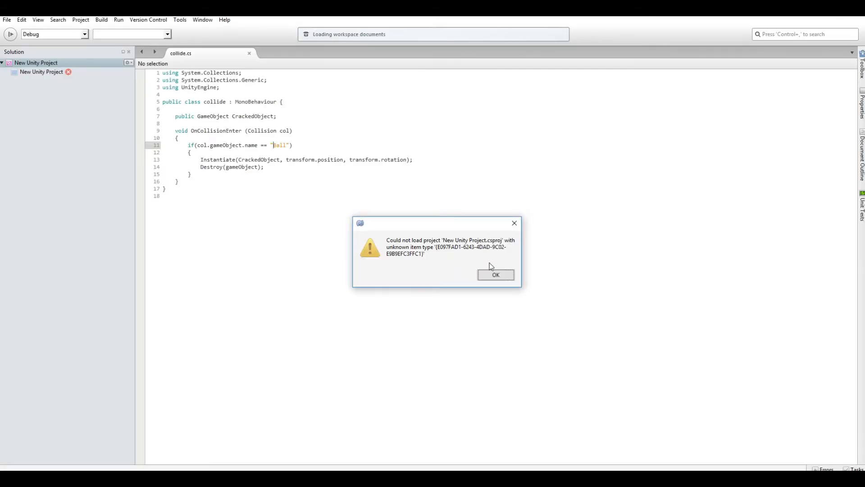
click(496, 274)
Change the object name in the script's collision condition to "WreckingBall", then save the file and quit the editor
click(300, 129)
click(278, 145)
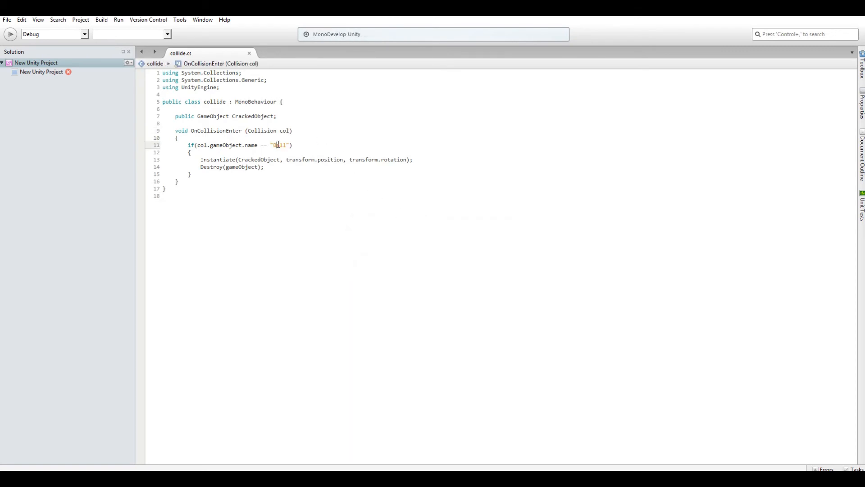
text(Wrecking)
key(alt+F4)
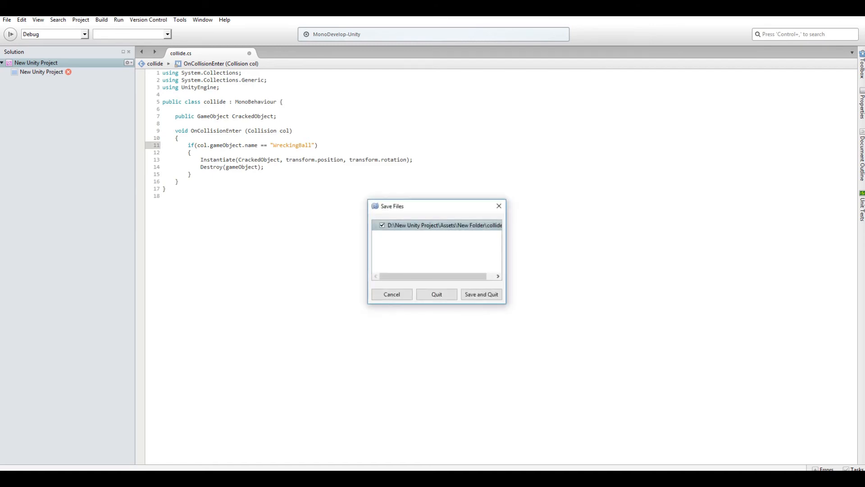
click(486, 291)
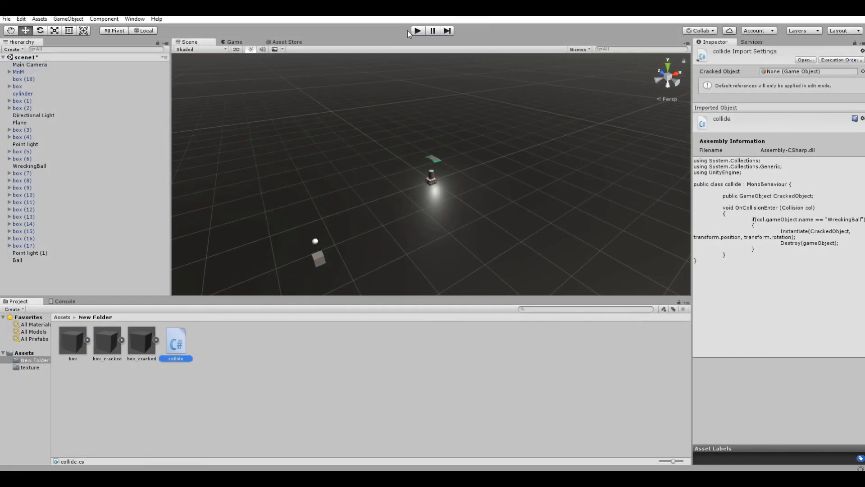
Run the scene to test the wrecking ball's impact on the cylinder and crates, and stop it
click(417, 31)
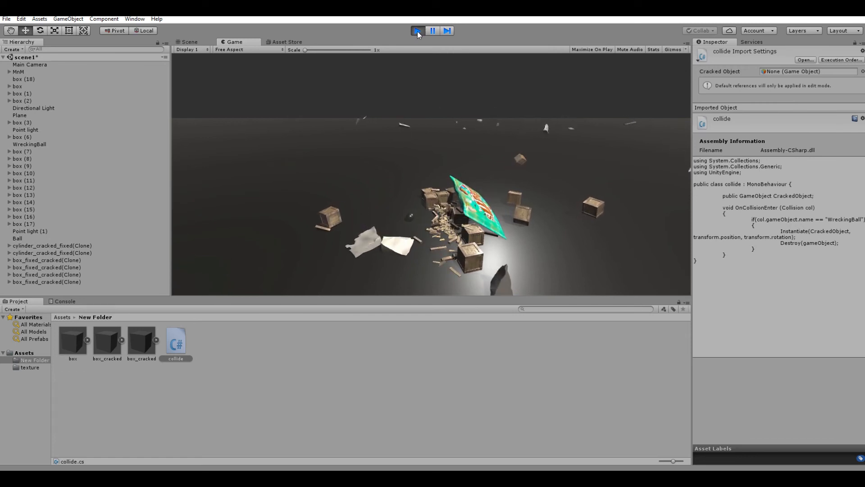
key(ctrl+p)
Delete the cylinder on top of the crate stack and test-run the scene without it
scroll(443, 156, up, 5)
click(431, 173)
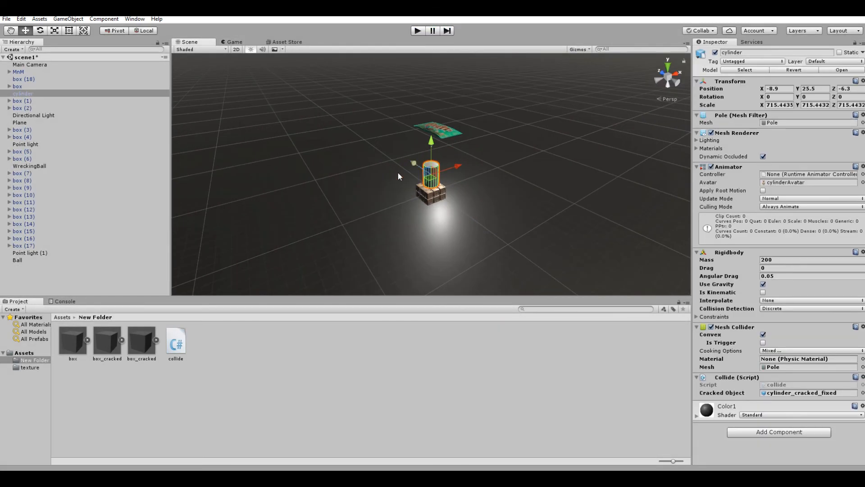
key(Delete)
scroll(461, 75, up, 2)
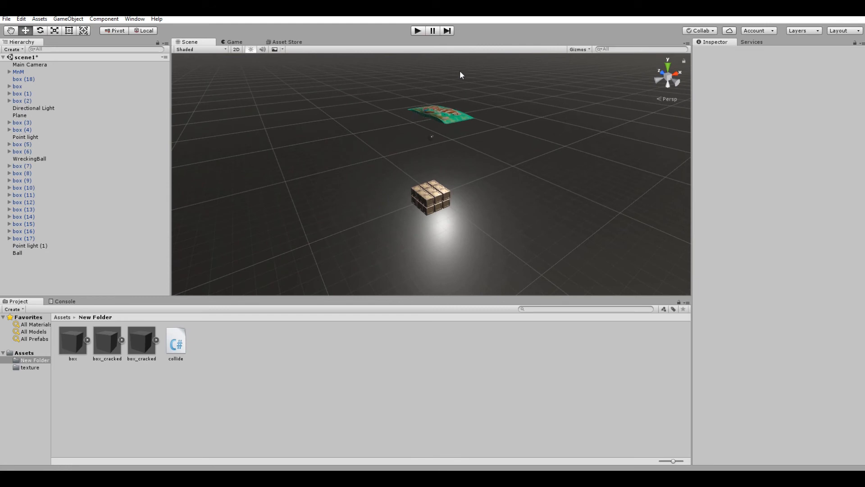
click(418, 31)
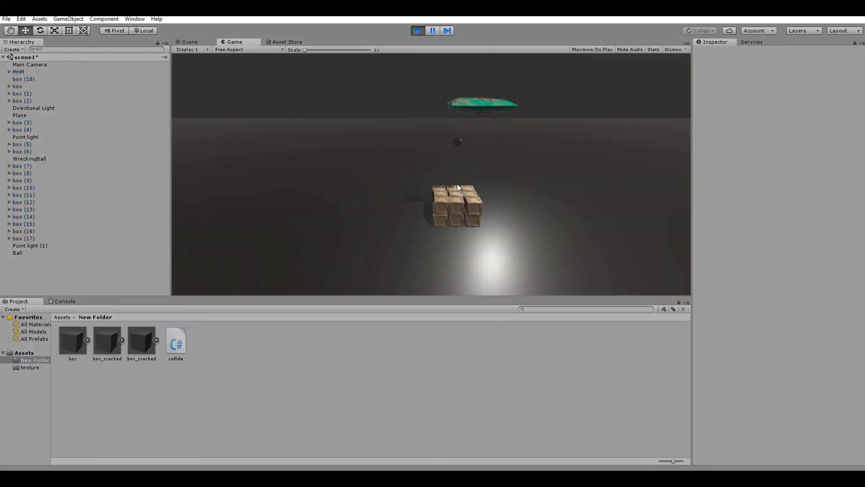
click(417, 31)
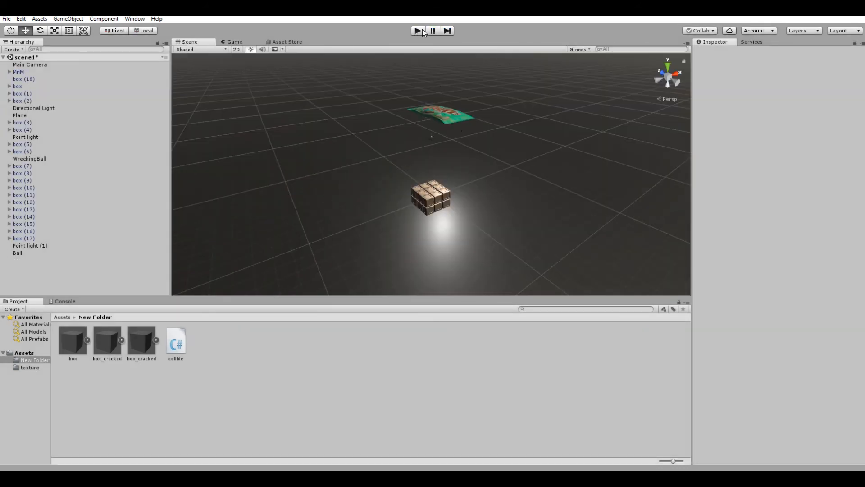
Delete the MnM object floating above the crate stack and start running the scene
scroll(460, 147, up, 1)
click(434, 137)
scroll(434, 137, up, 3)
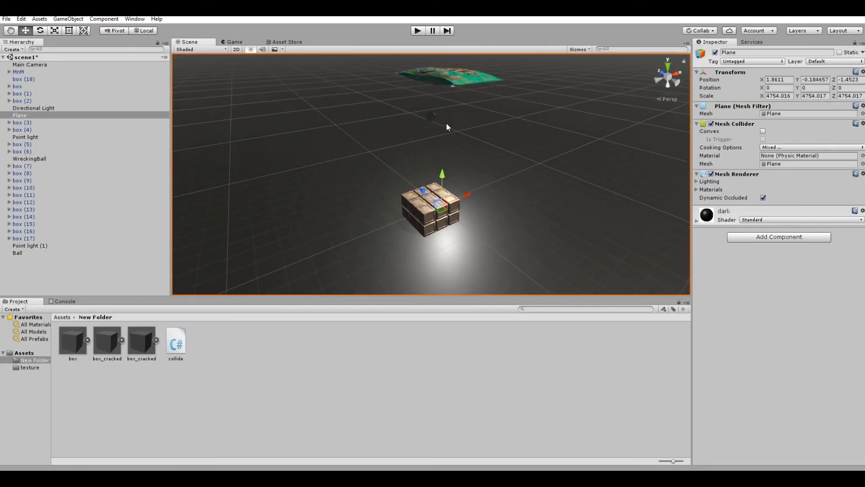
click(447, 75)
key(Delete)
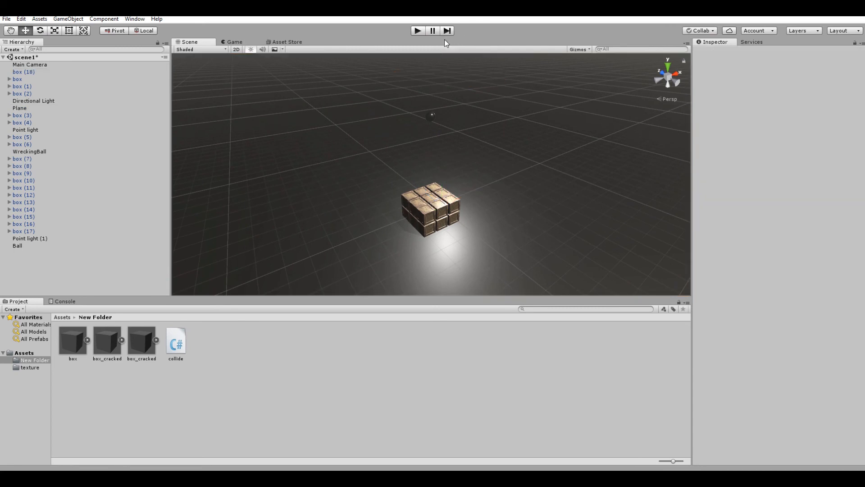
click(418, 30)
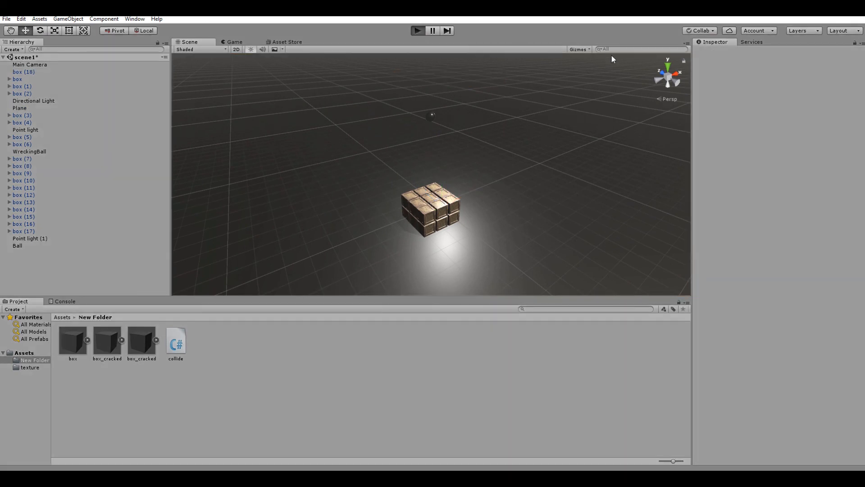